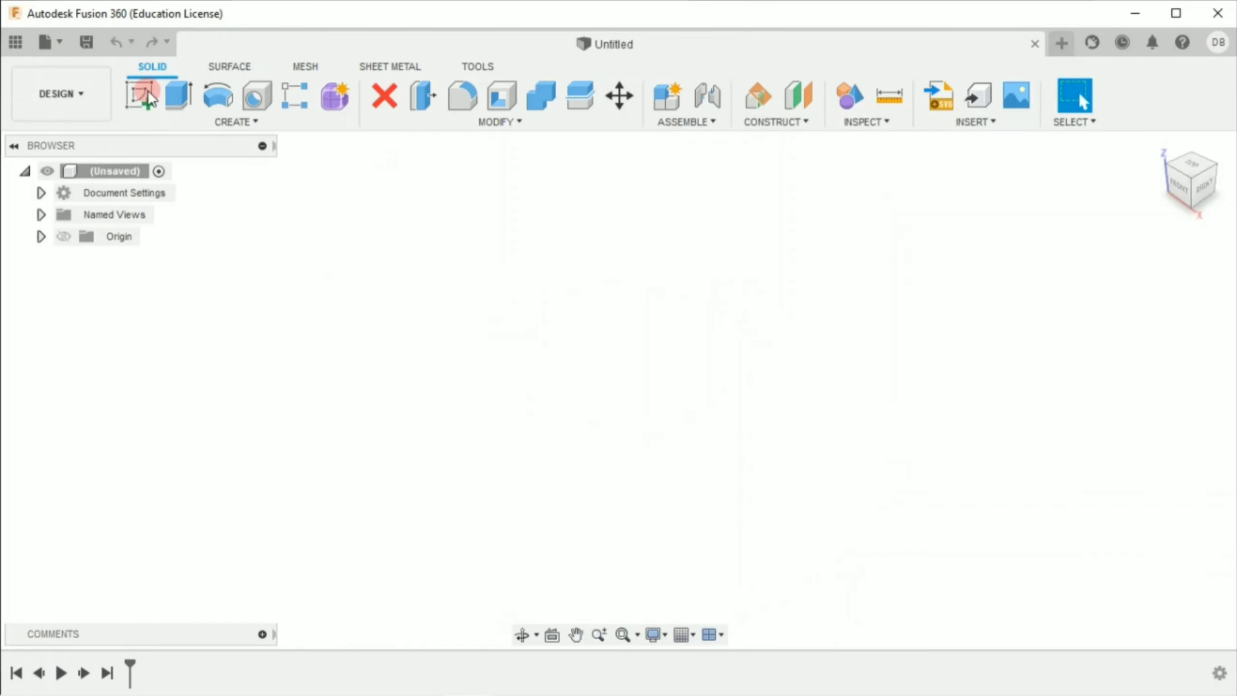
Start a sketch on the XY plane with a 45 mm diameter circle at the origin
left_click(146, 90)
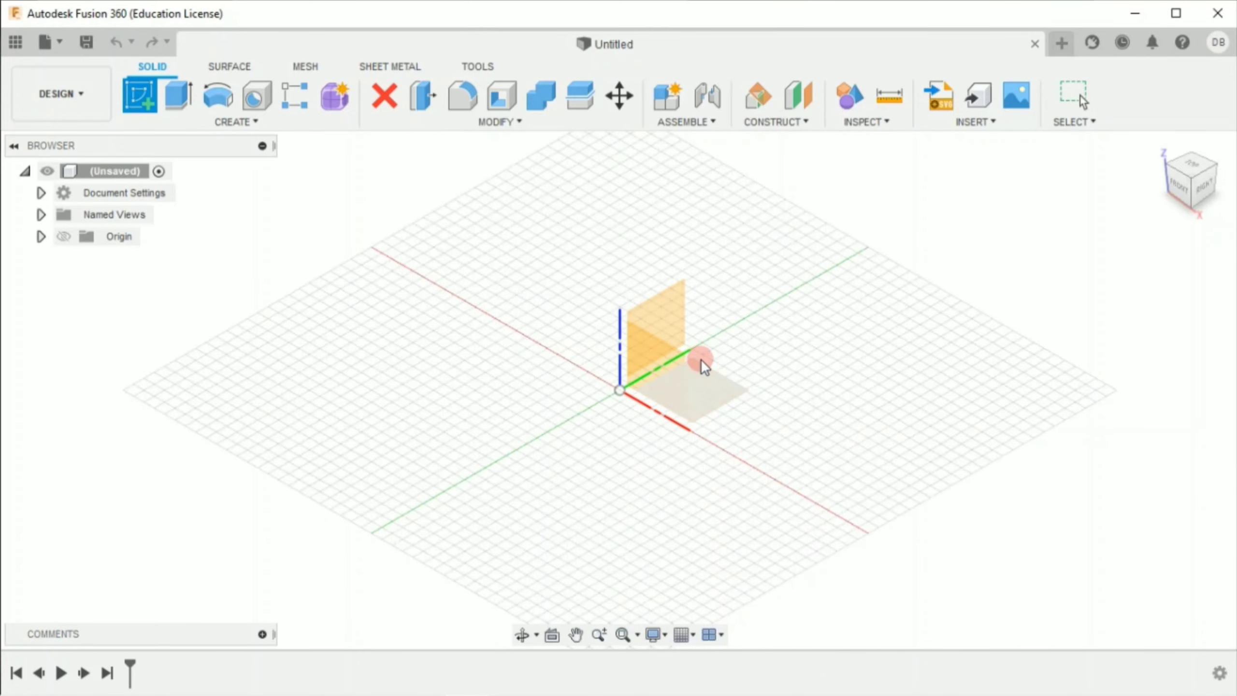
left_click(705, 385)
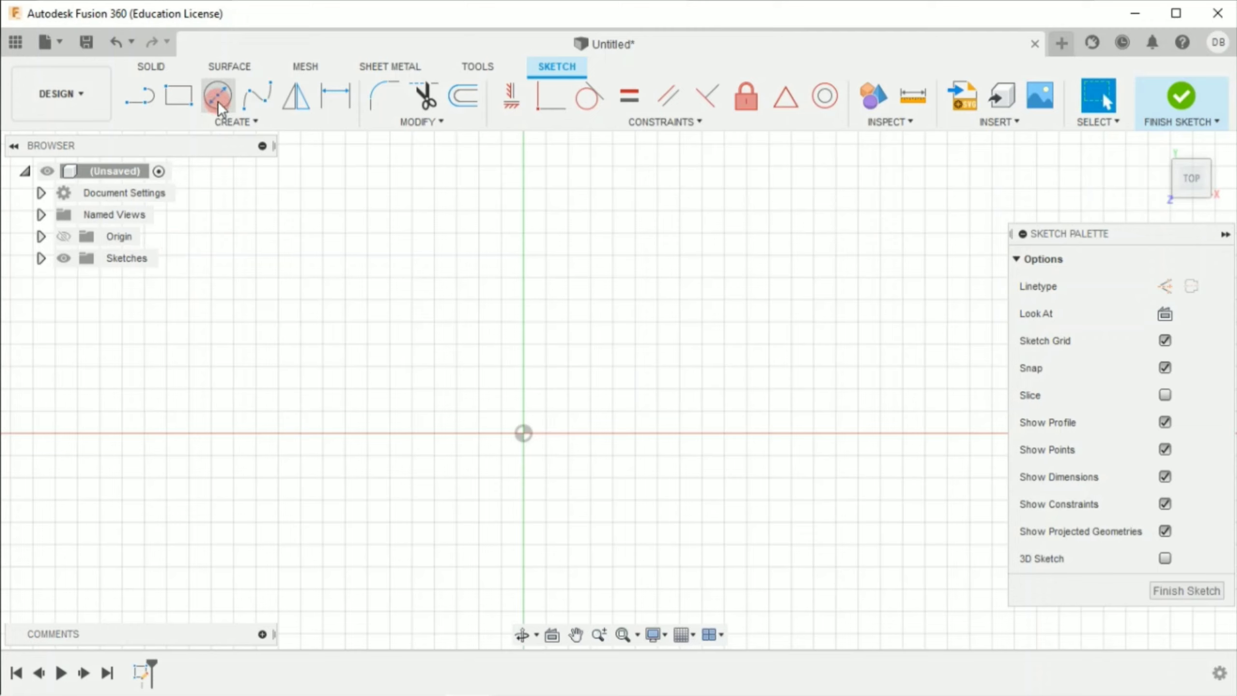
left_click(217, 100)
left_click(523, 434)
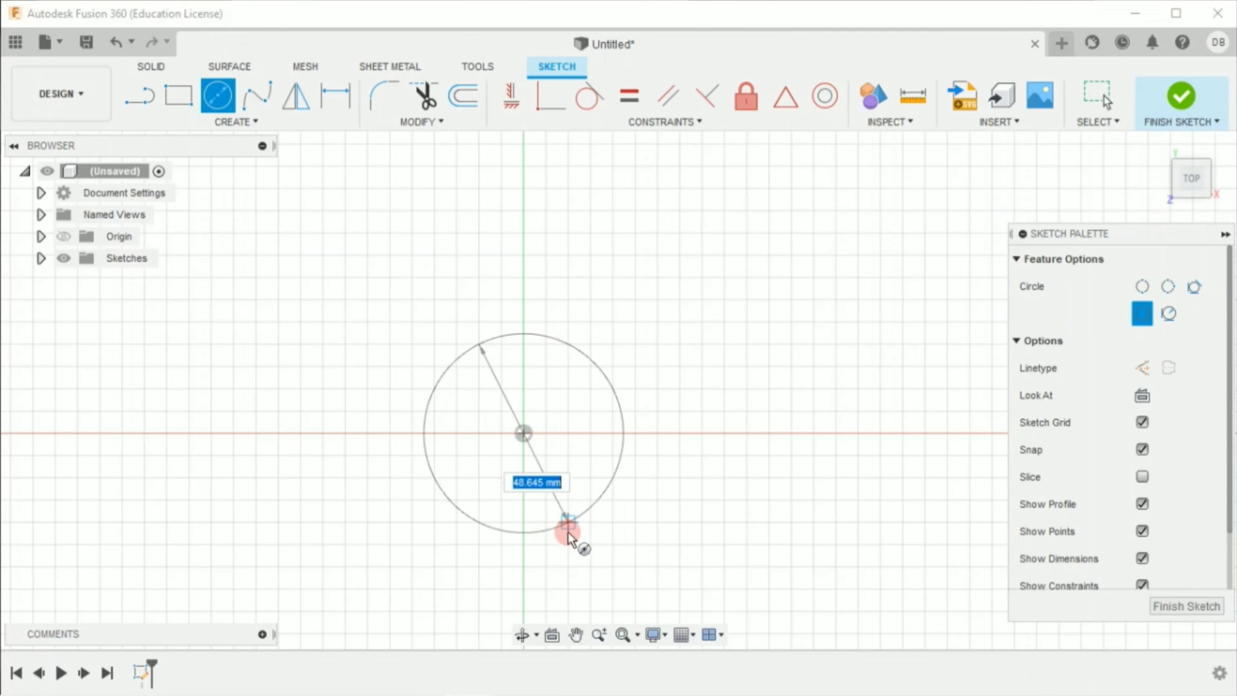
type("45")
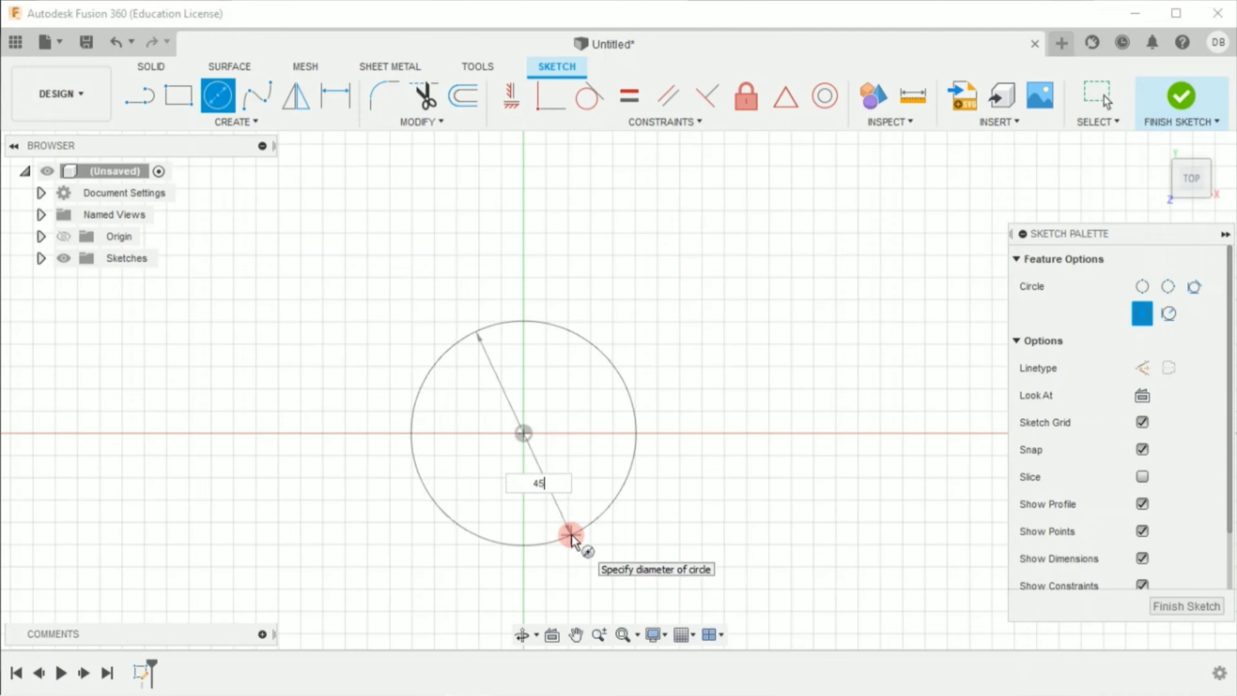
key("Return")
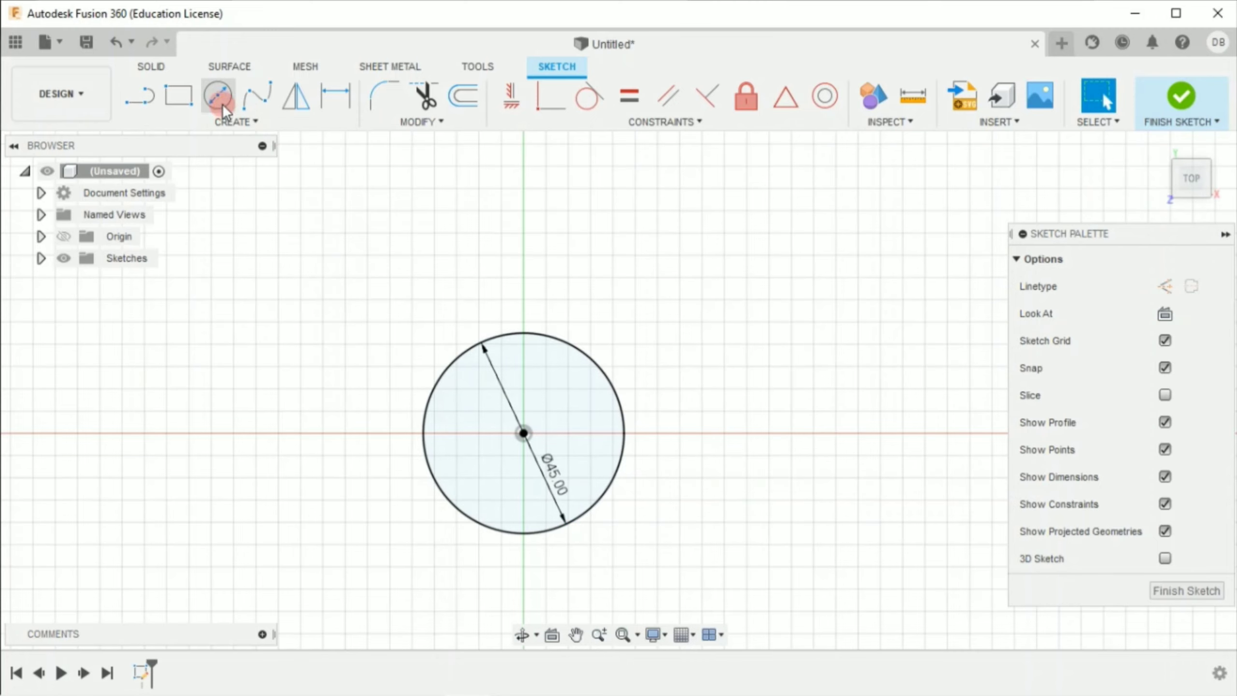
Add a concentric 25 mm diameter circle at the origin and finish the sketch
left_click(217, 96)
left_click(523, 440)
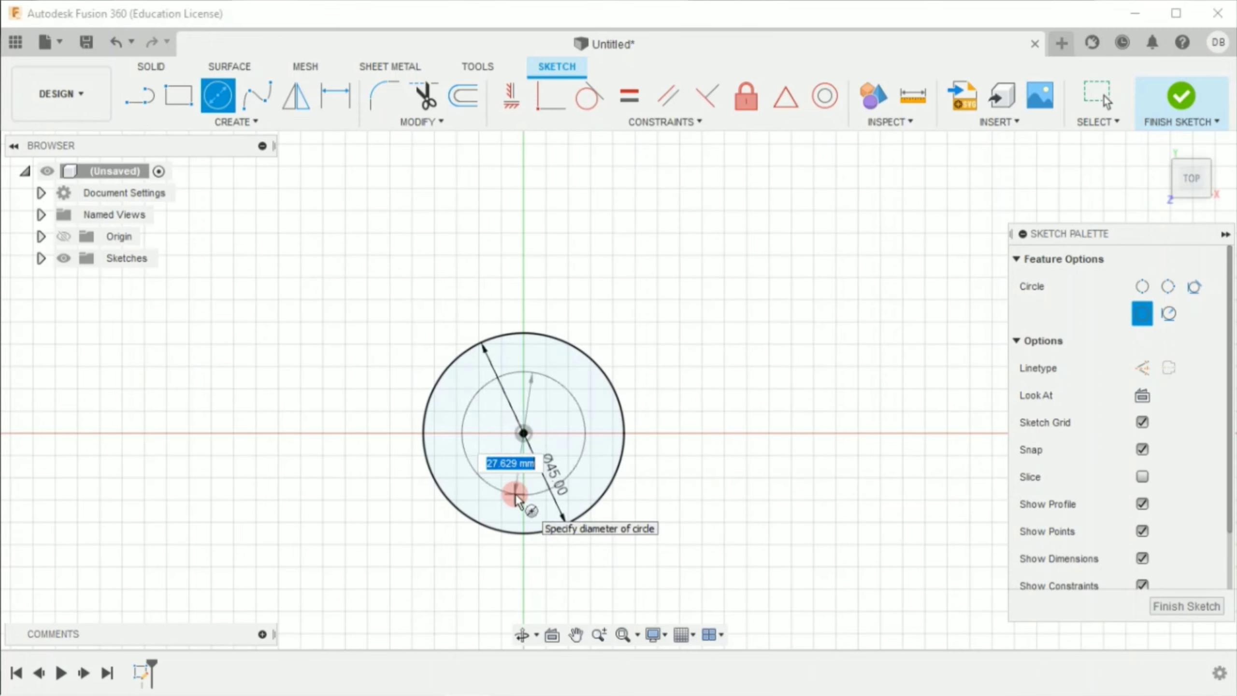
type("25")
key("Return")
key("Escape")
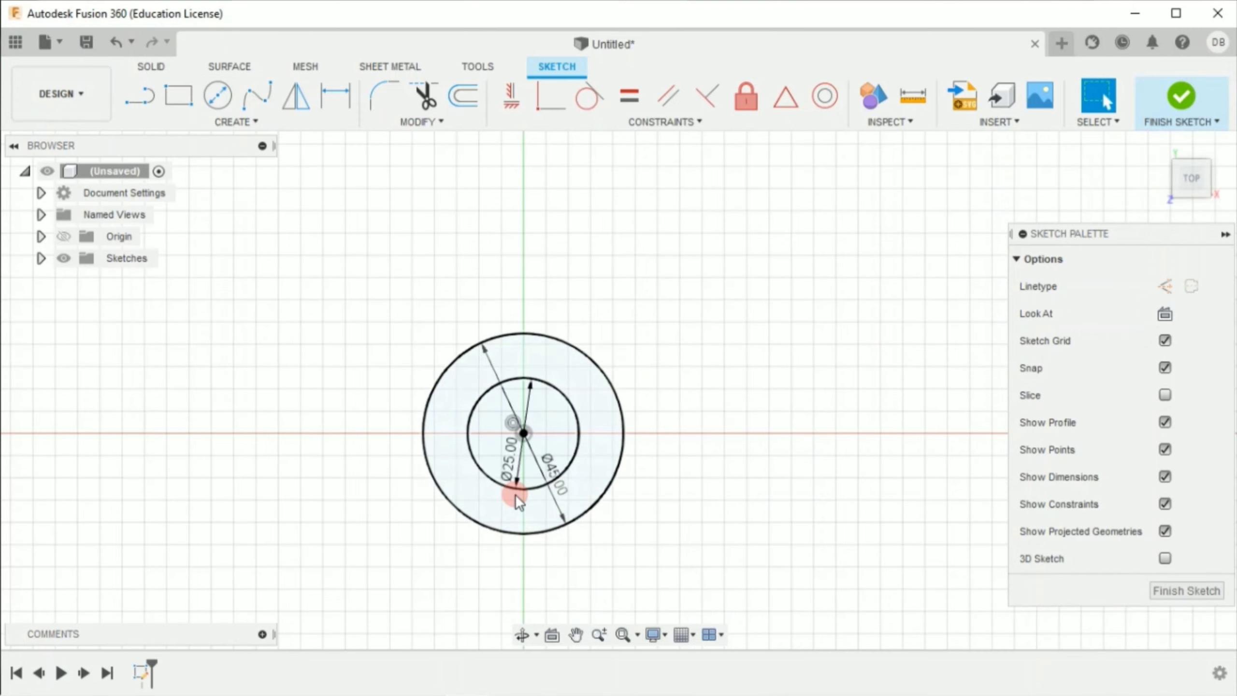
left_click(1179, 98)
Extrude the ring profile between the 45 mm and 25 mm circles 14 mm upward
left_click(1158, 148)
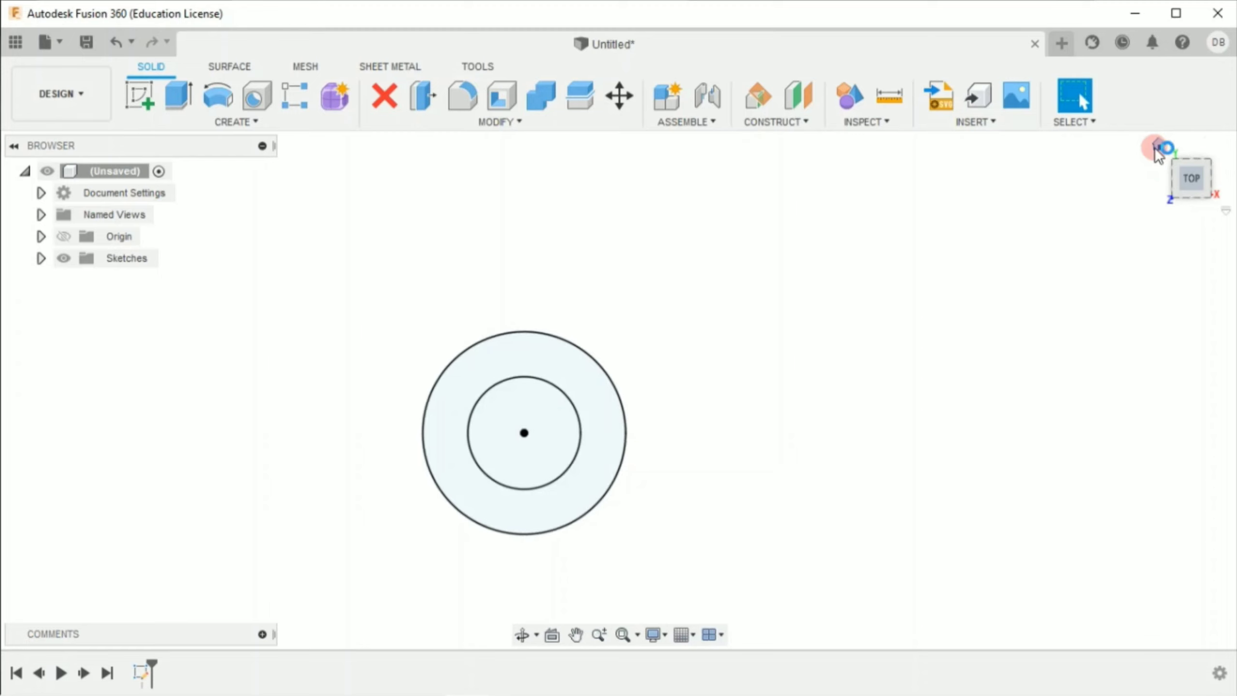
left_click(178, 108)
left_click(483, 484)
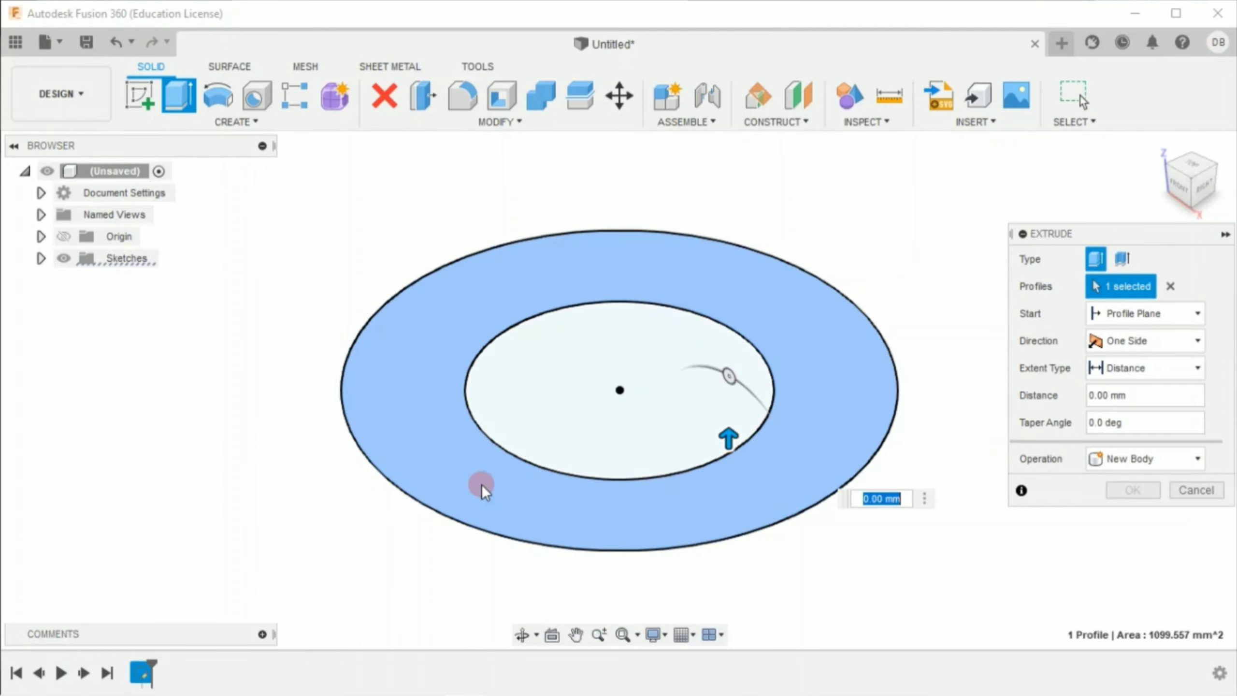
left_click_drag(729, 435, 727, 370)
type("14")
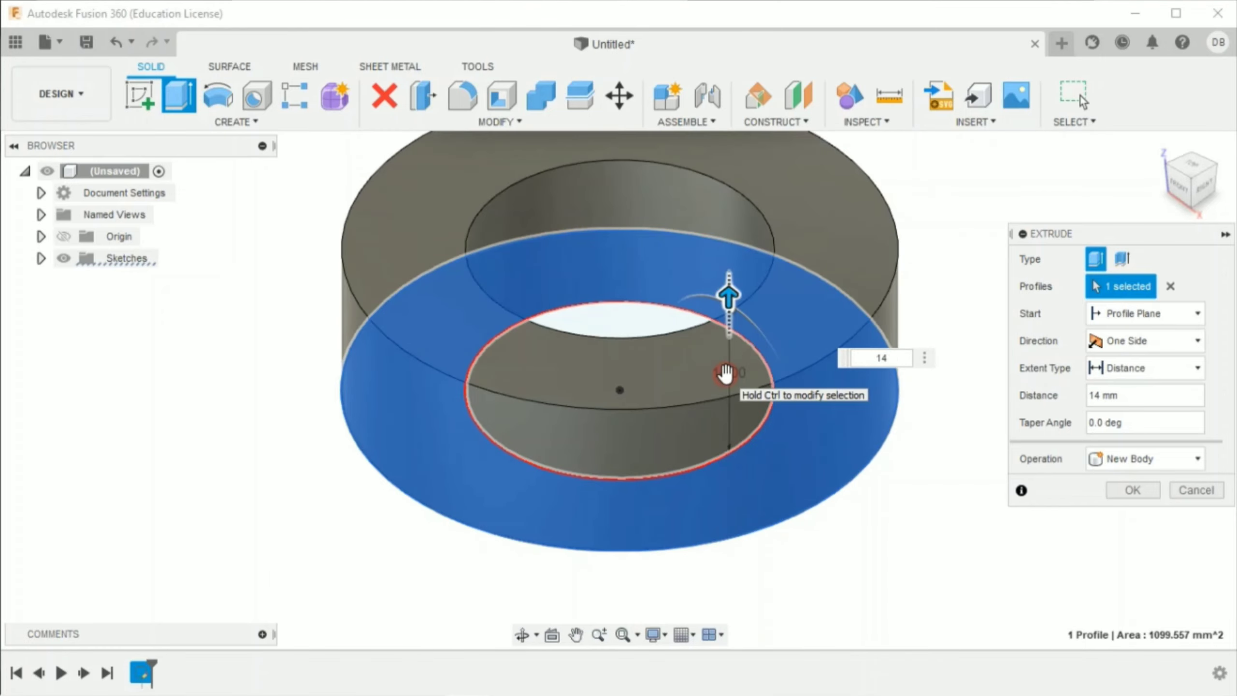
key("Return")
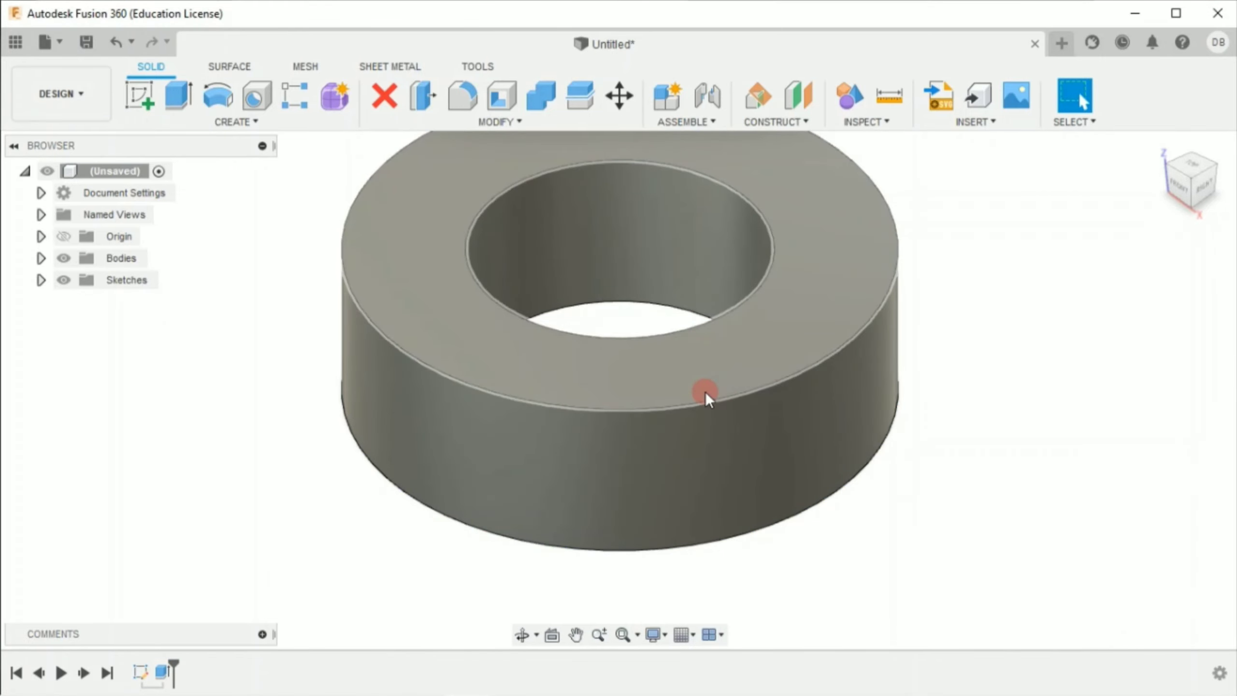
scroll(703, 392, "down", 3)
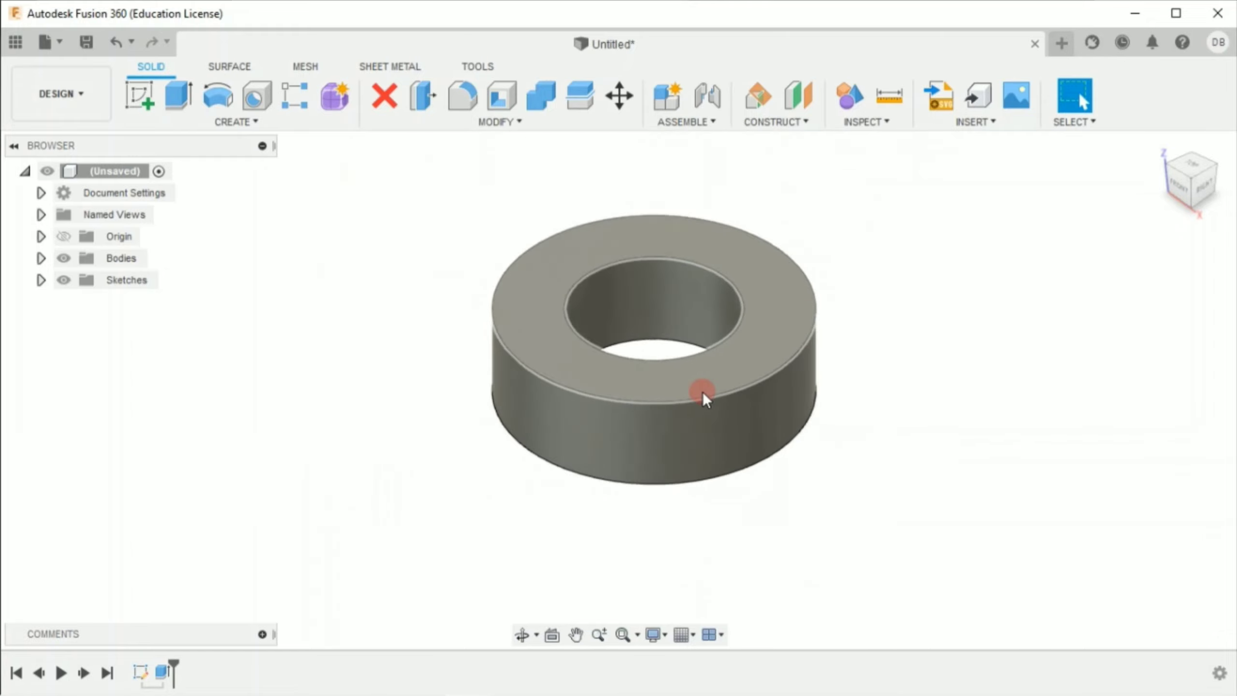
scroll(703, 394, "down", 2)
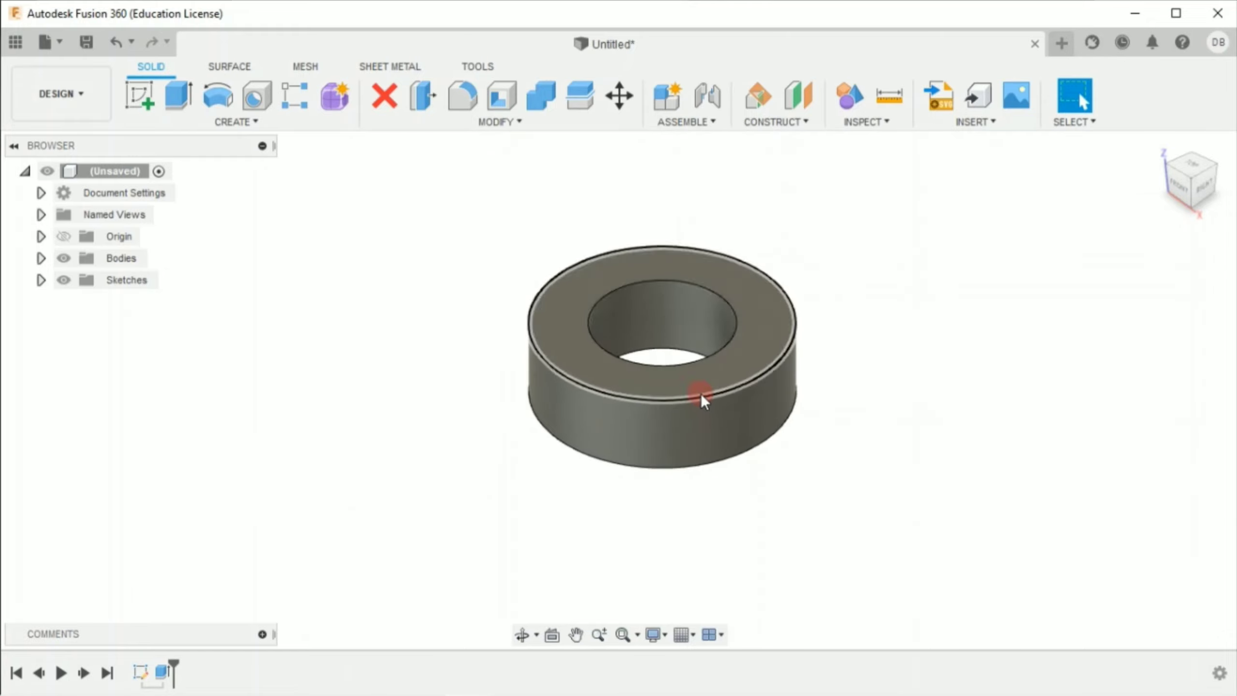
Create an offset construction plane -22.5 mm from XZ at the washer's outer edge
left_click(783, 121)
left_click(785, 138)
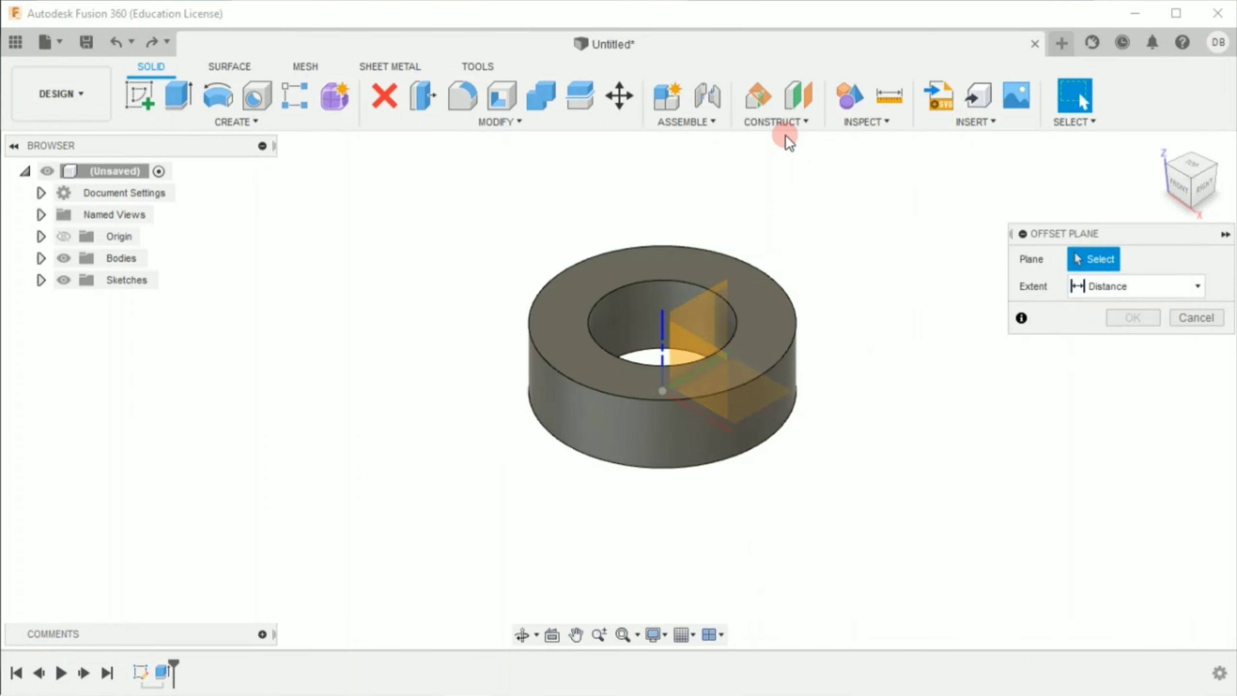
left_click(683, 349)
left_click_drag(701, 326, 642, 363)
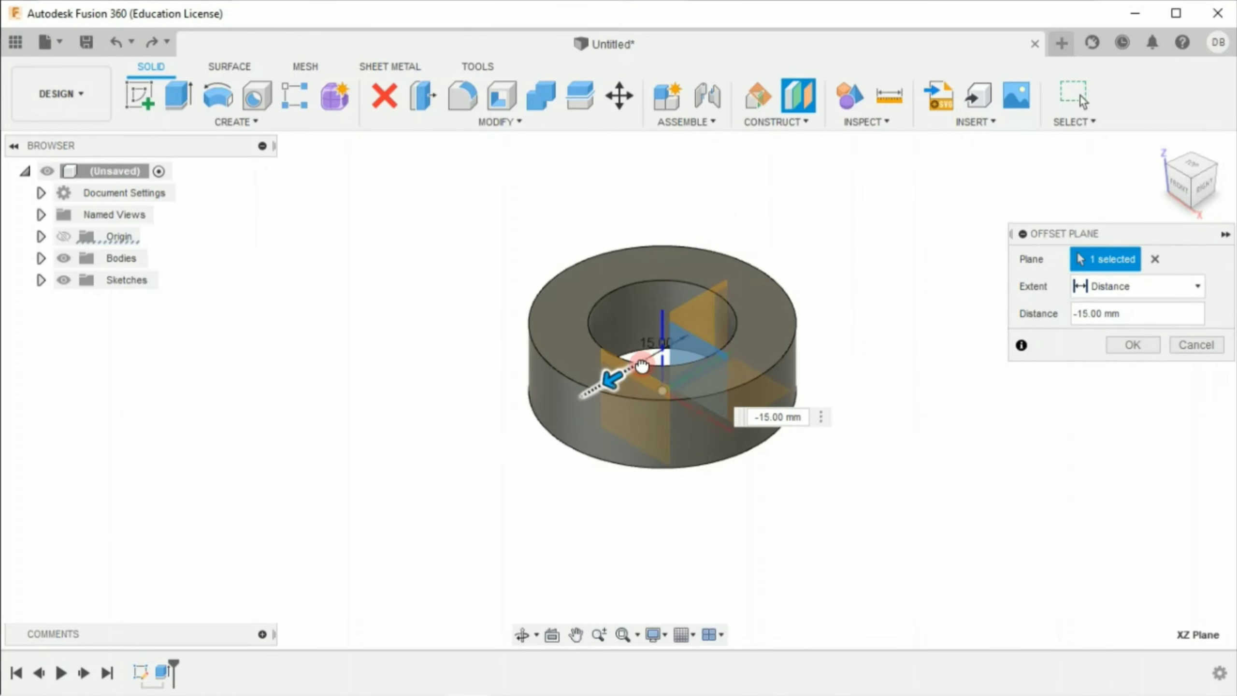
key("BackSpace")
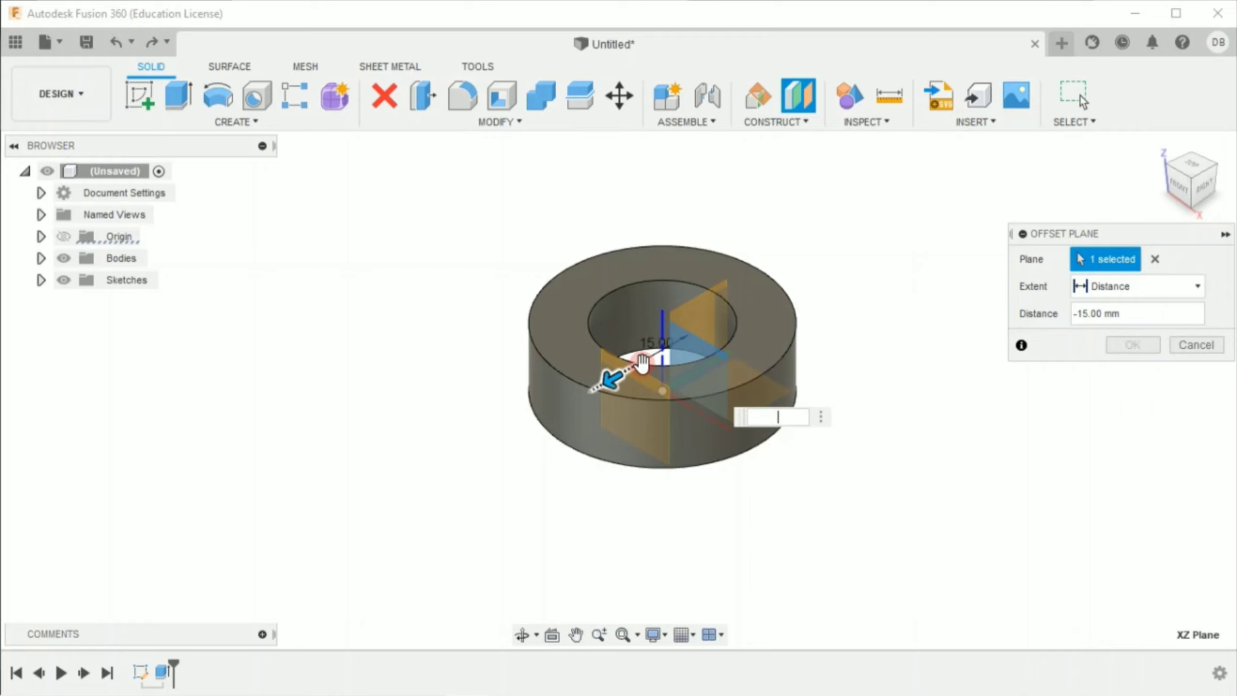
type("-22.5")
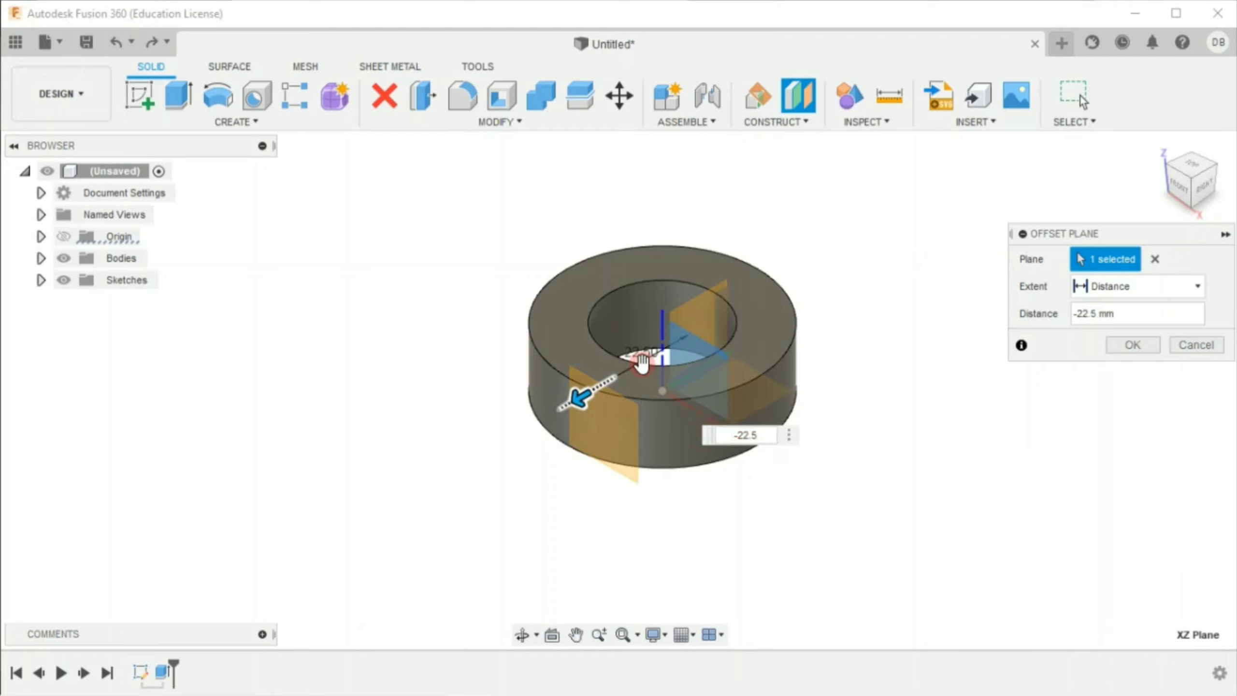
key("Return")
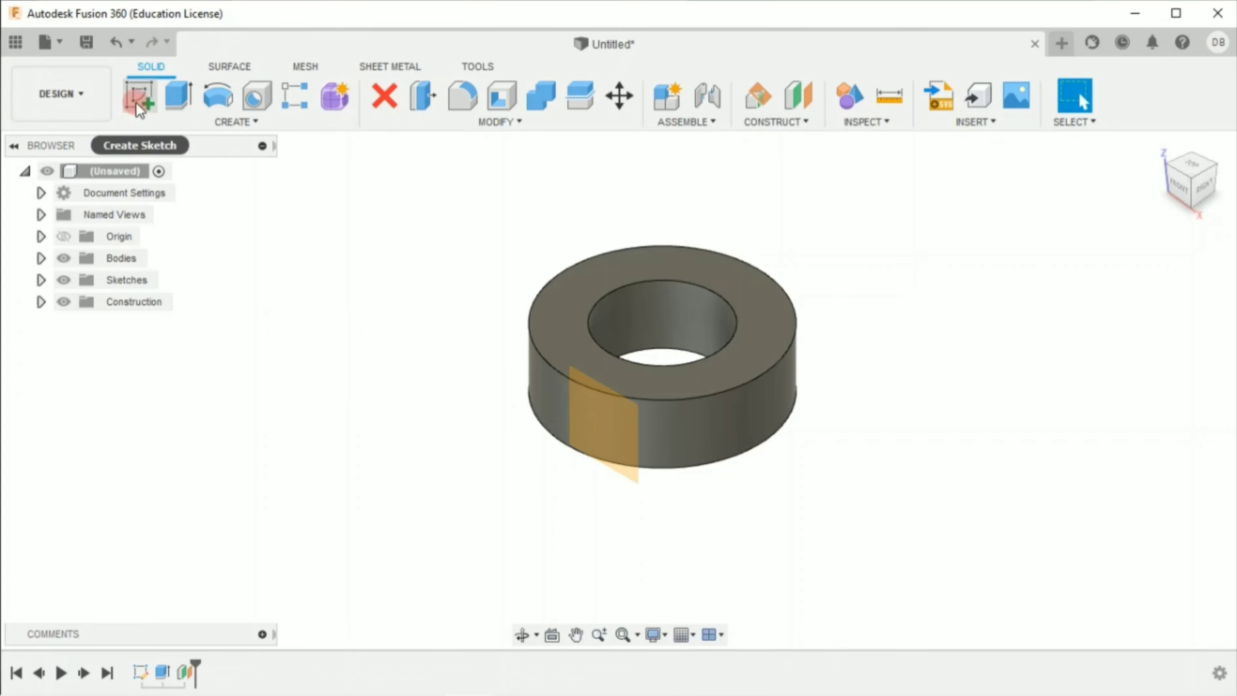
Start a sketch on the offset plane with a horizontal construction line along the red axis
left_click(136, 100)
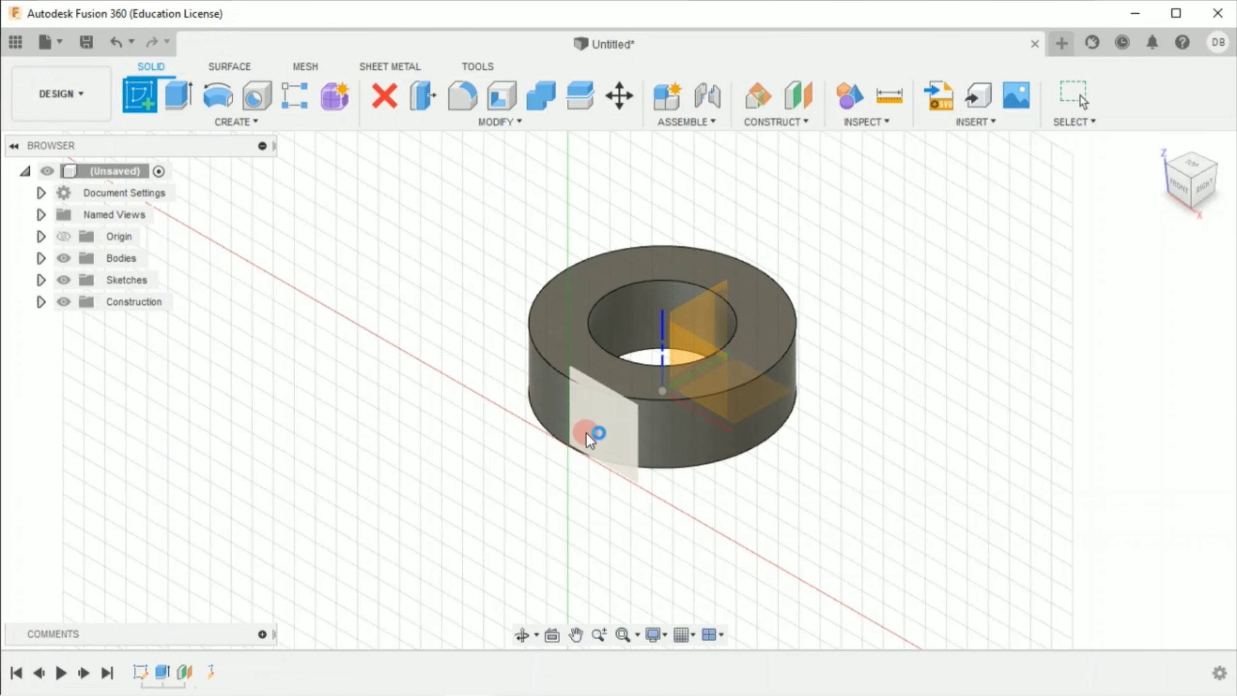
left_click(585, 432)
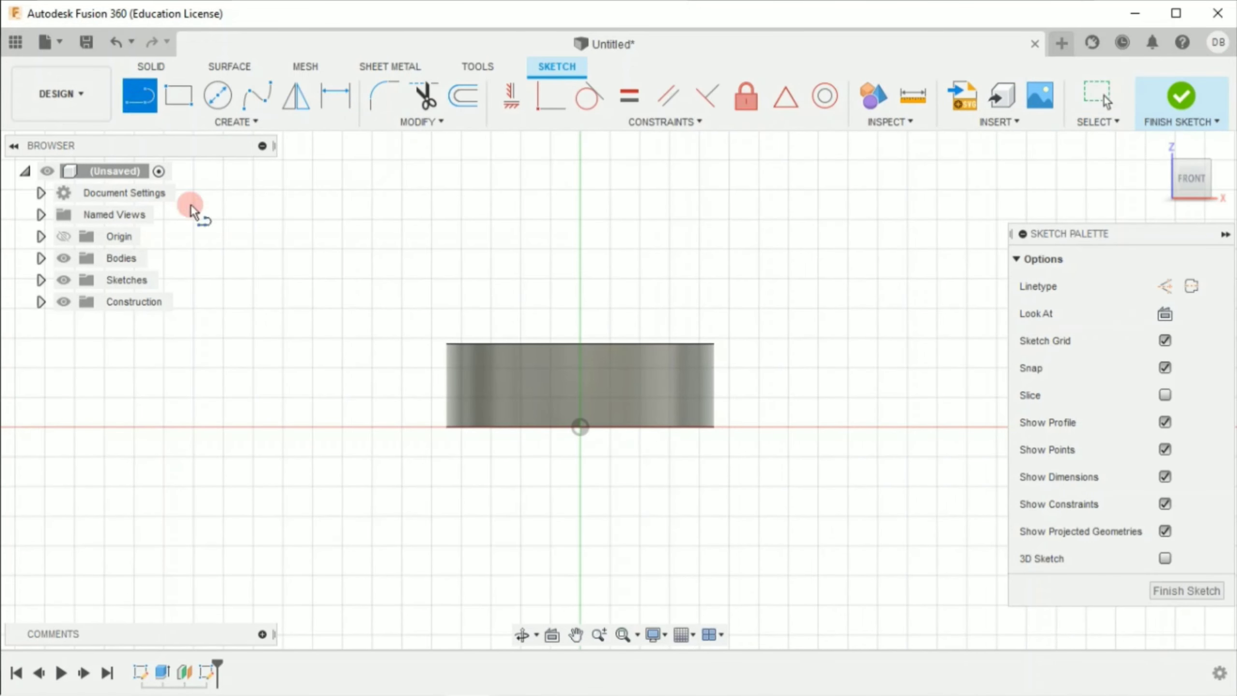
left_click(282, 427)
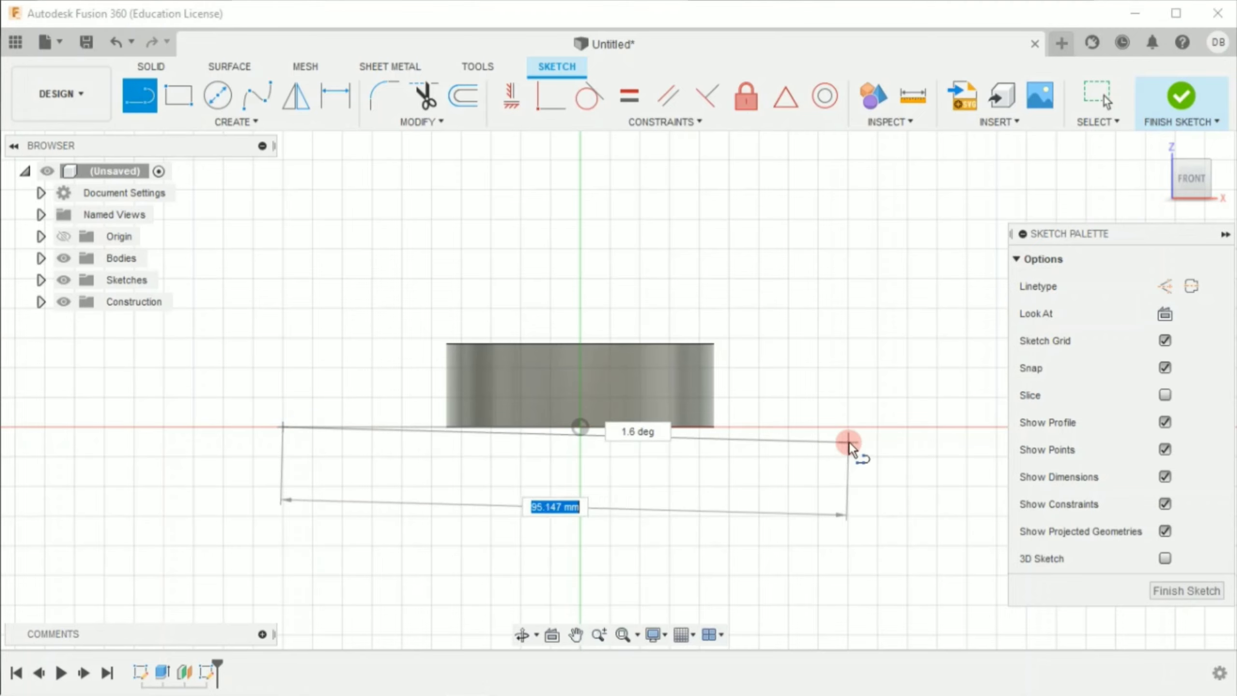
left_click(1168, 286)
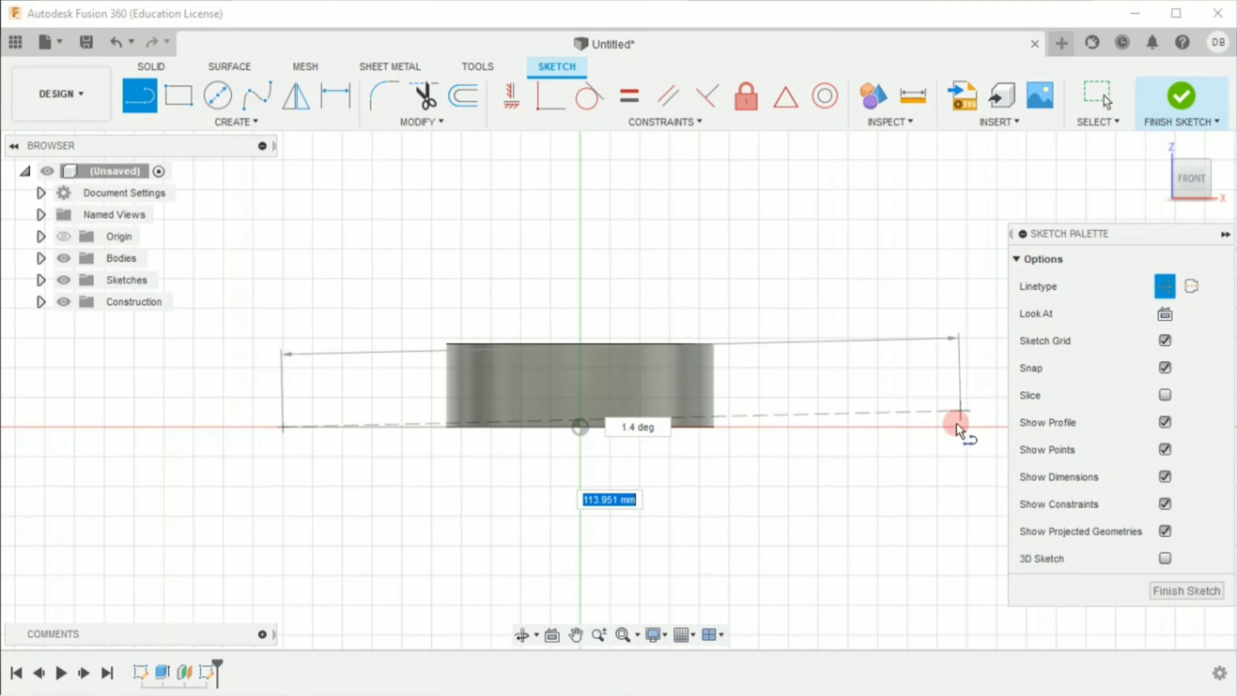
left_click(958, 423)
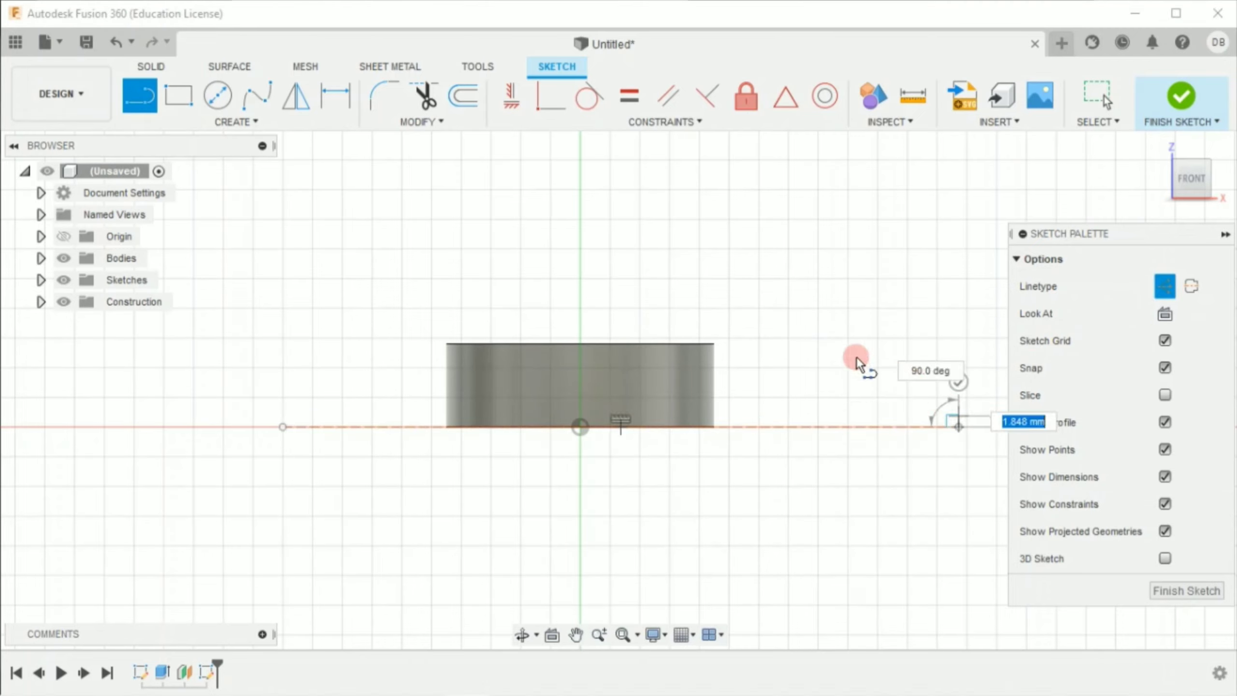
key("Escape")
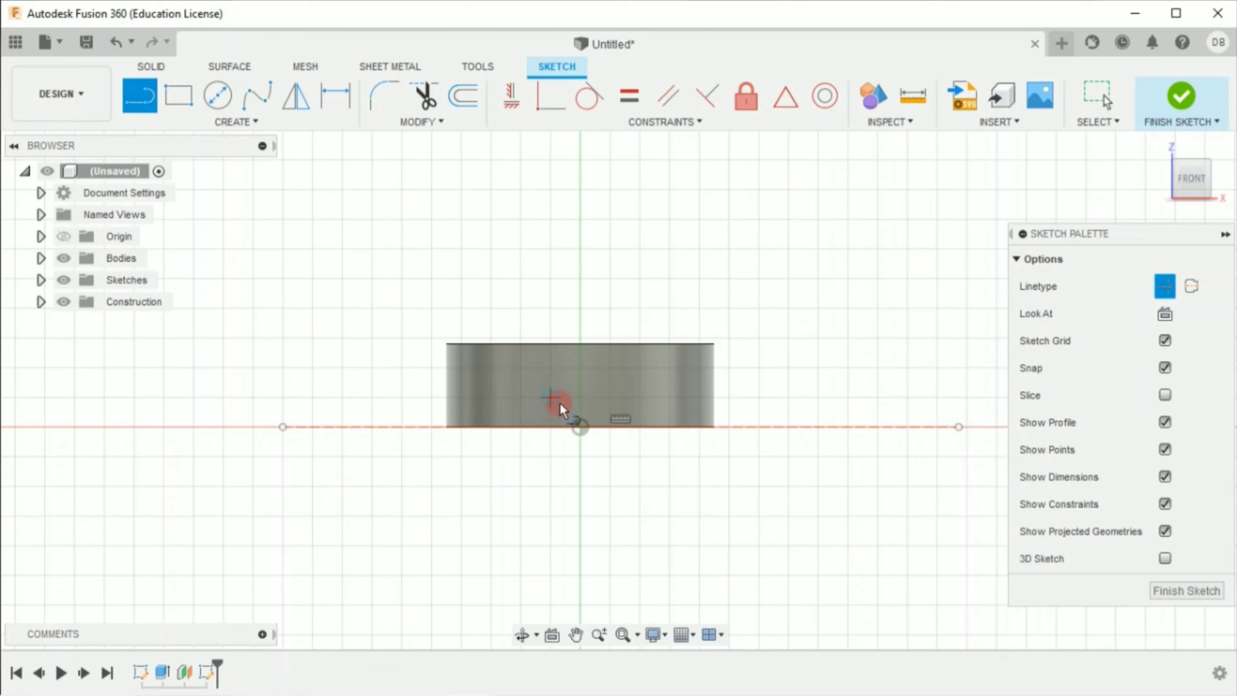
Add a 25 mm vertical construction line up from the origin, then restore normal linetype
left_click(580, 430)
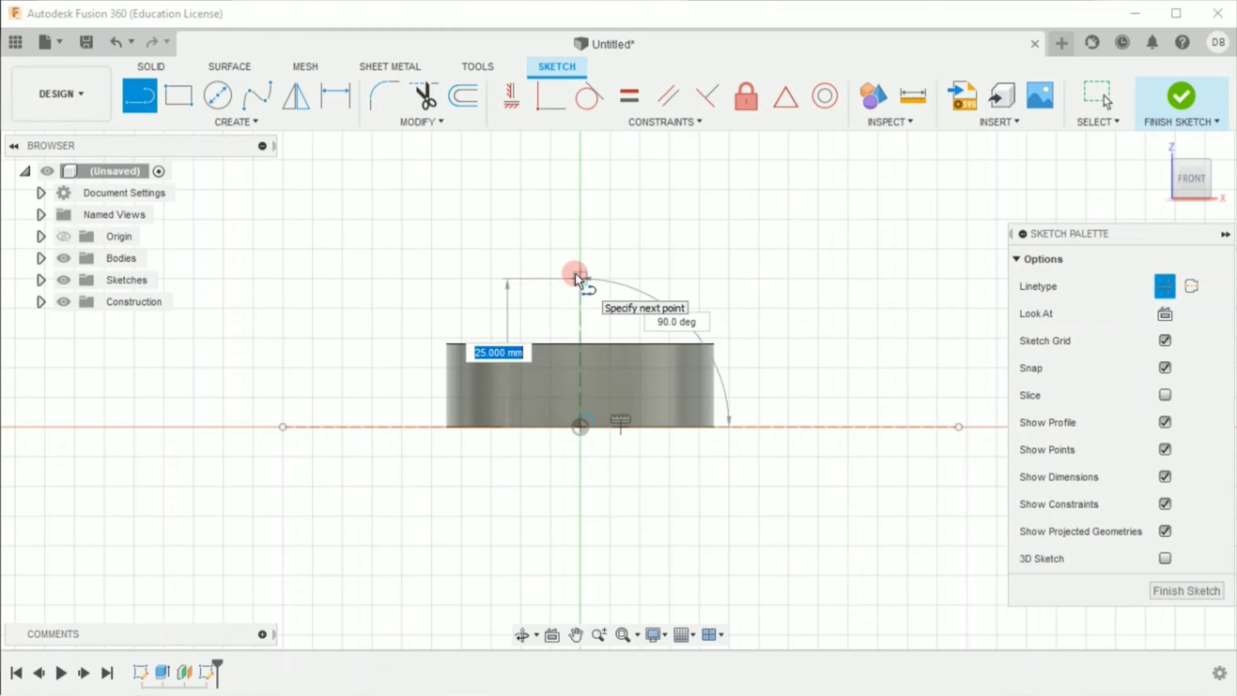
left_click(574, 274)
key("Escape")
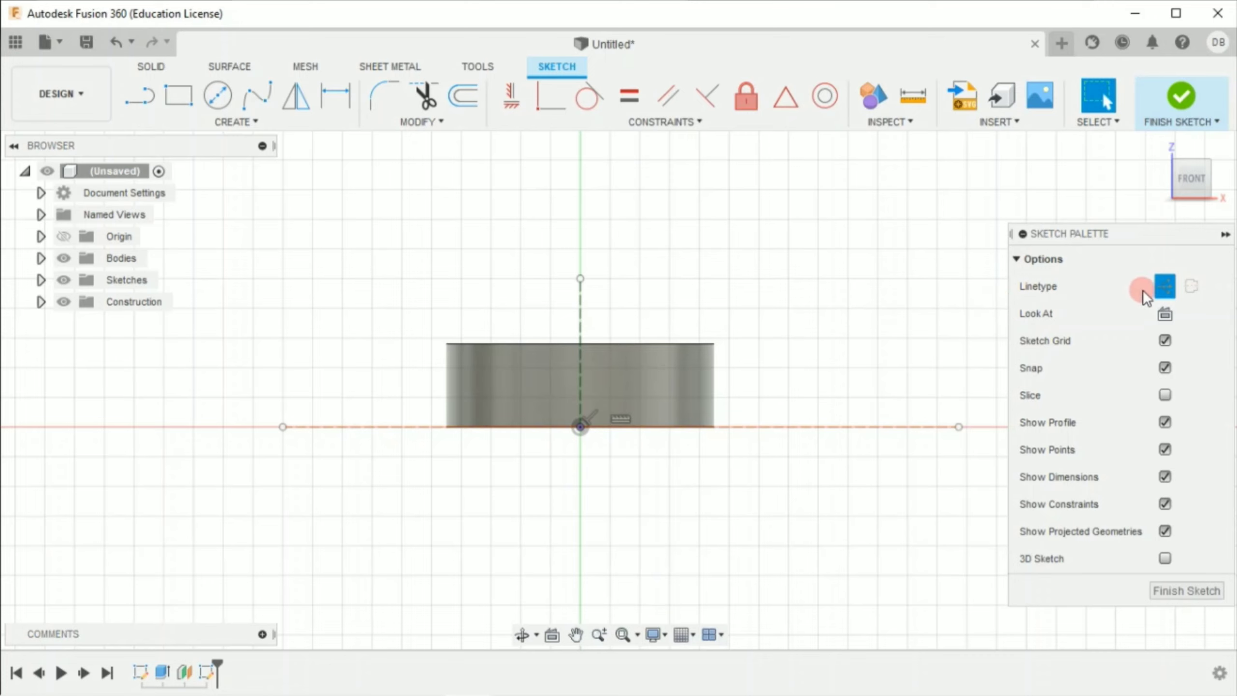
left_click(1161, 287)
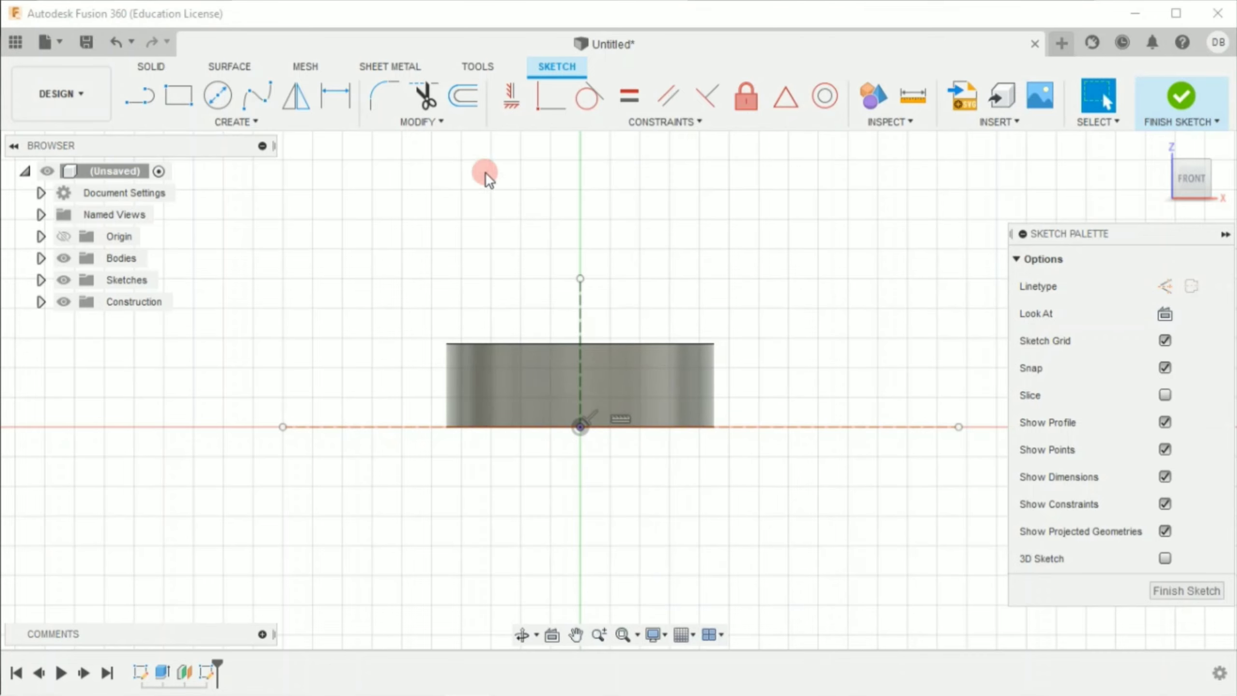
left_click(462, 108)
Offset the base line 7 mm upward and the vertical centre line 18 mm sideways
left_click(395, 427)
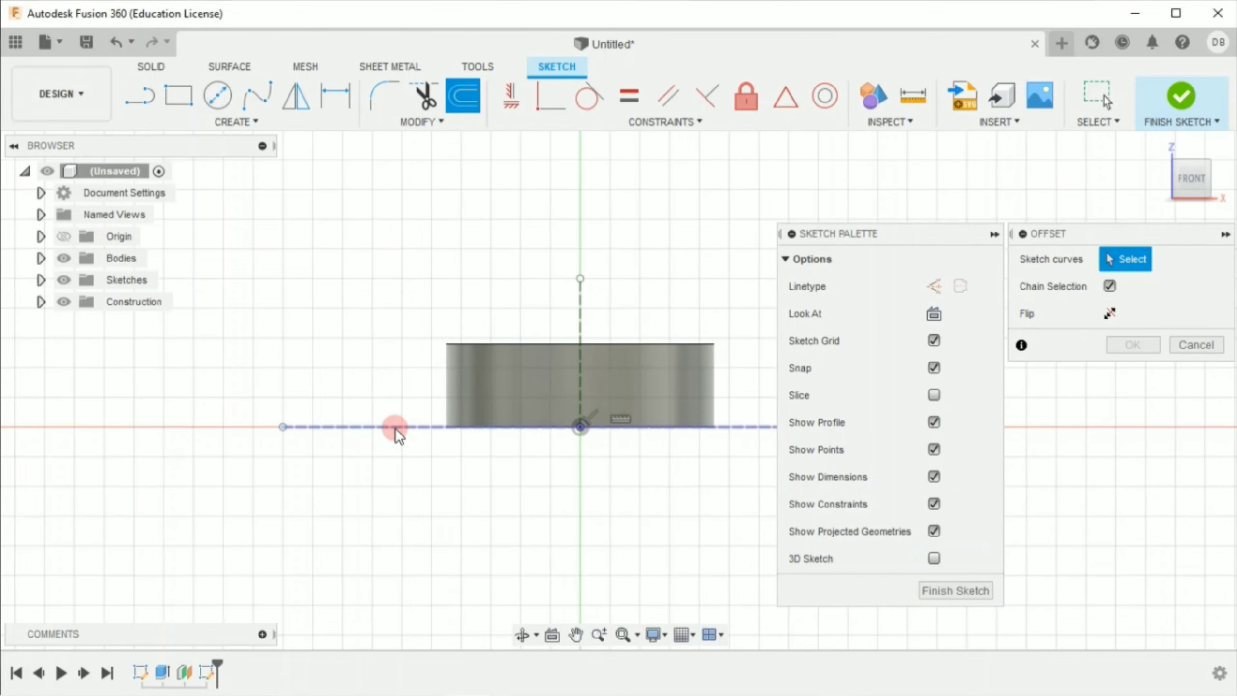
left_click_drag(395, 427, 401, 390)
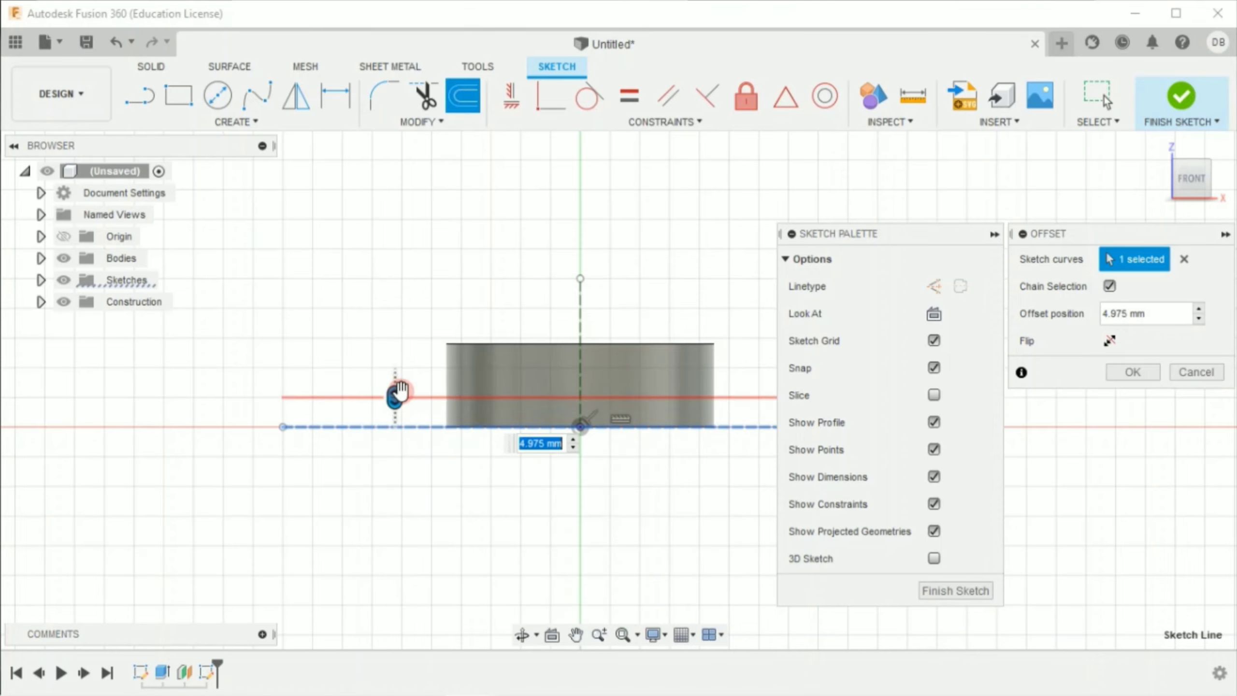
type("7")
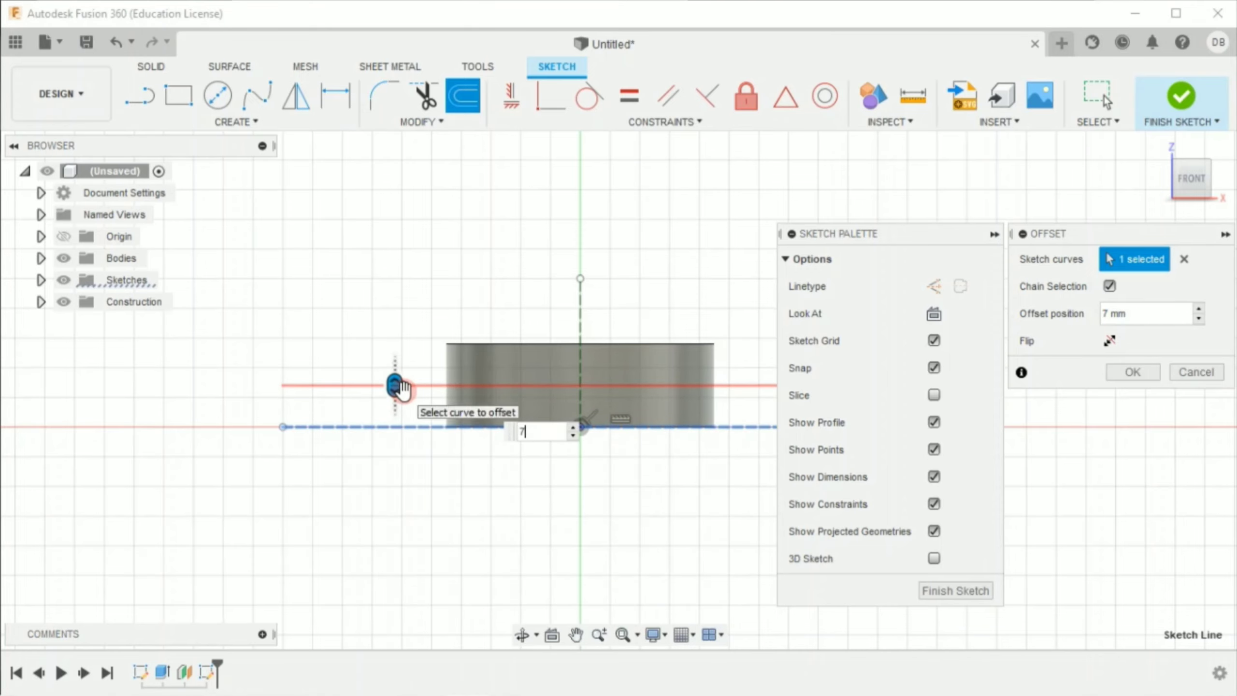
key("Return")
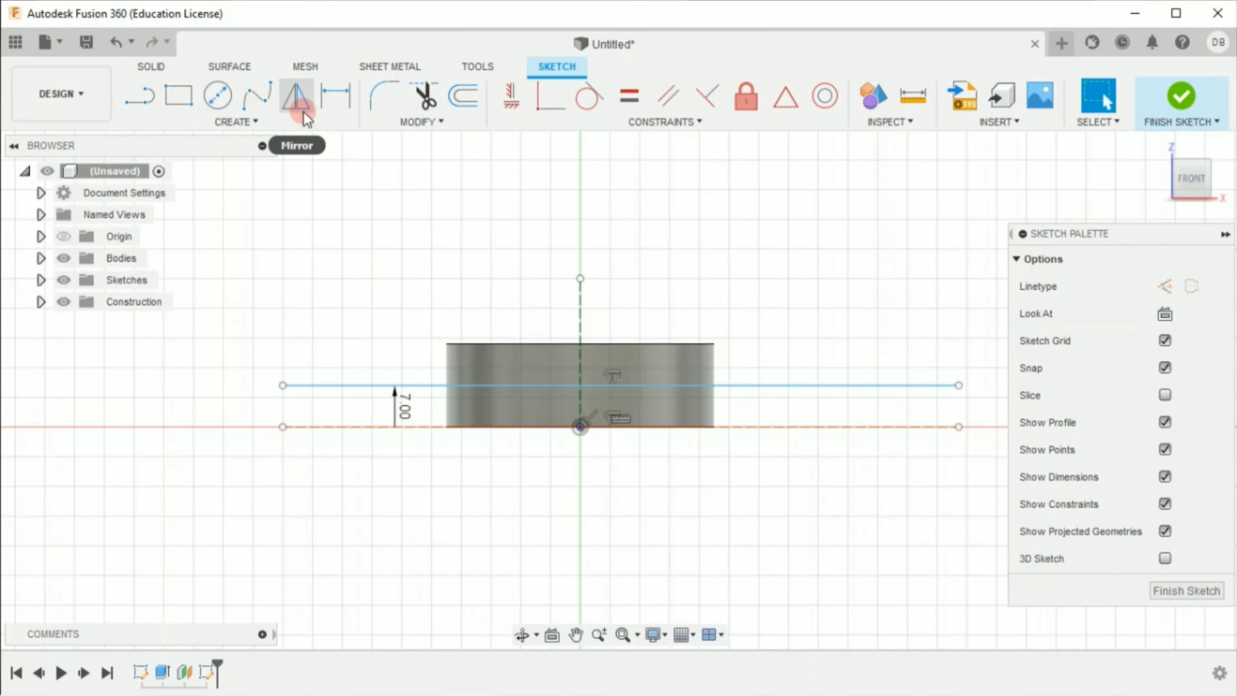
left_click(469, 98)
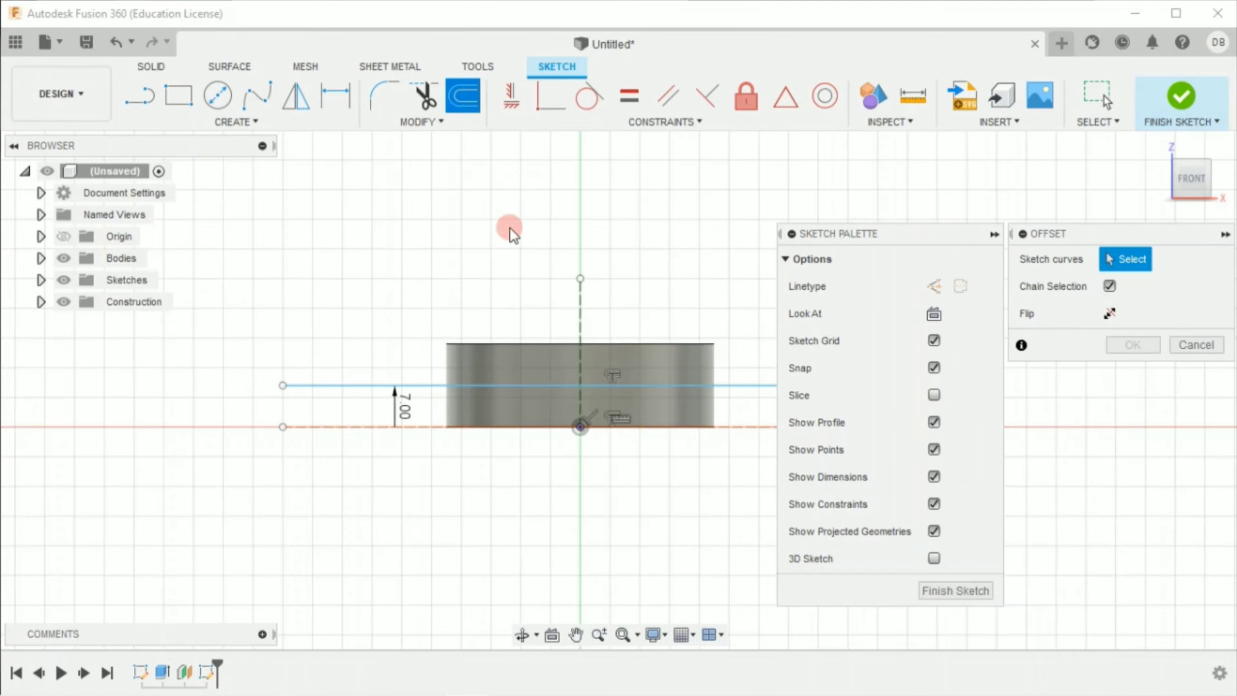
left_click(579, 321)
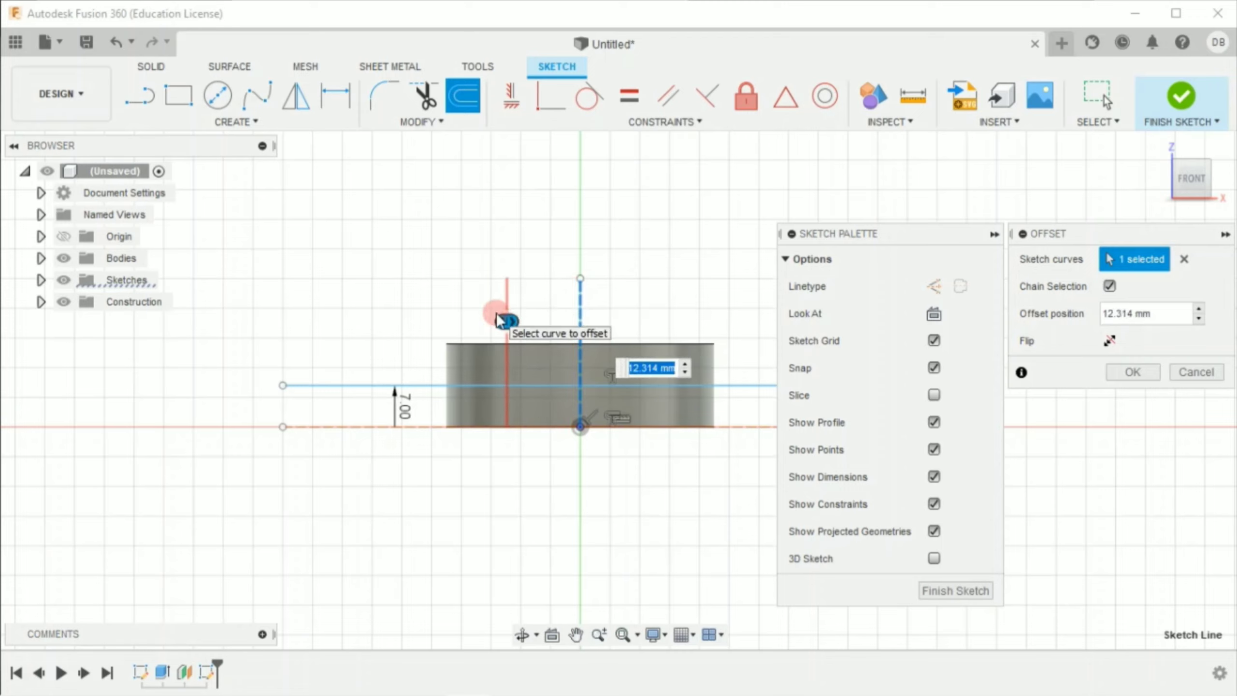
type("18")
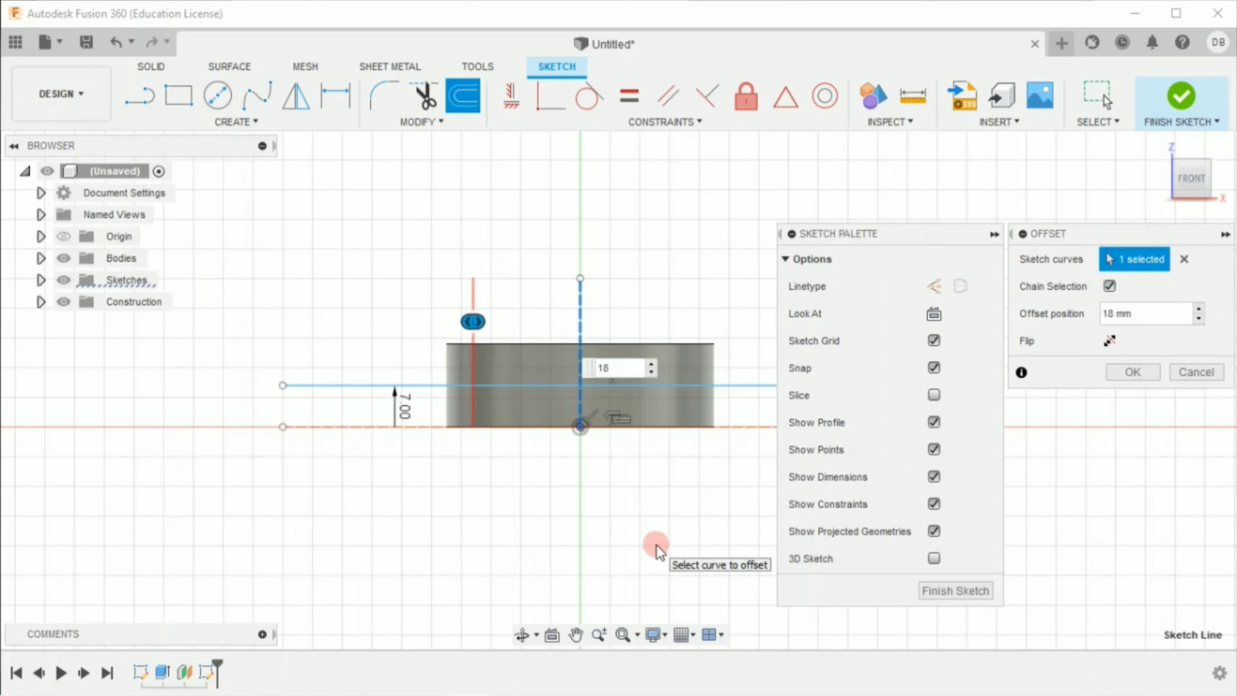
key("Return")
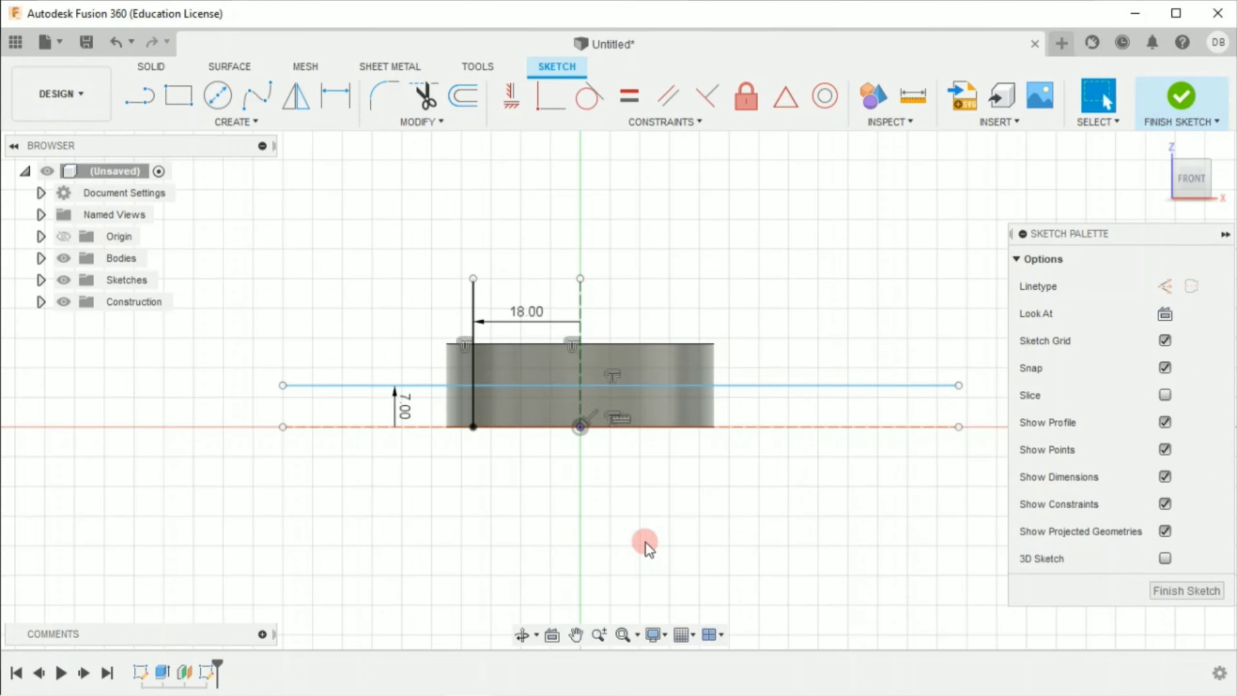
Draw a 4 mm diameter circle at the intersection of the two offset lines
left_click(218, 96)
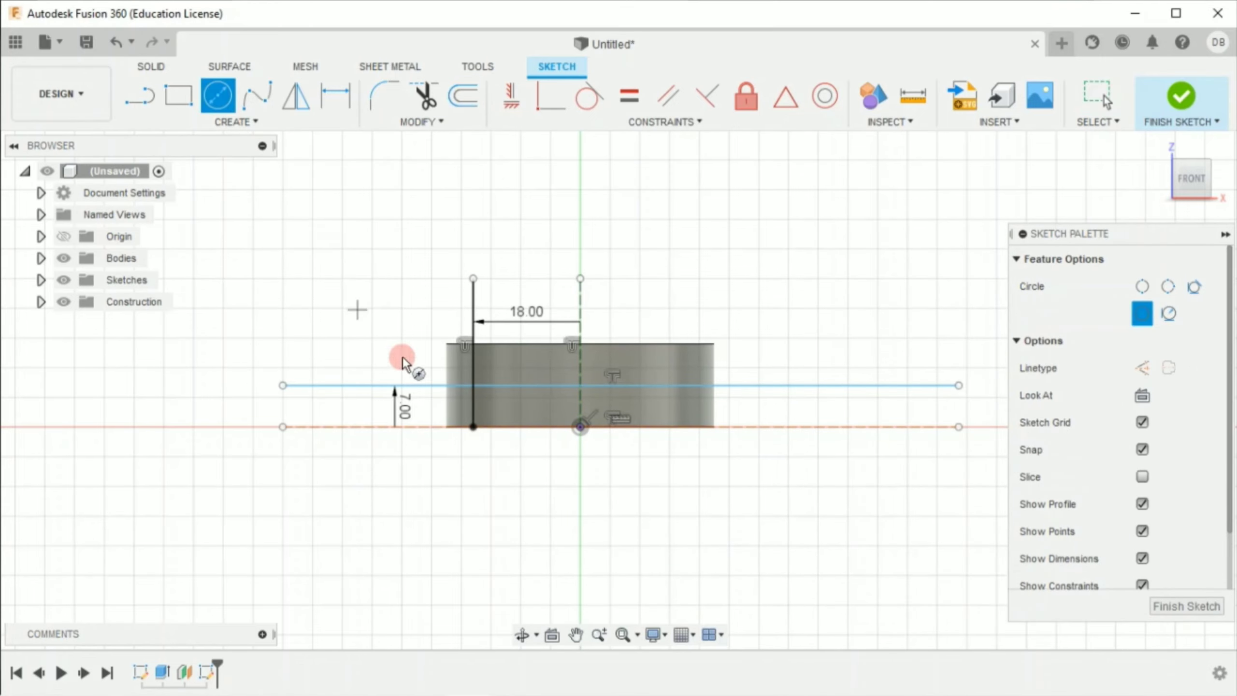
scroll(465, 410, "up", 4)
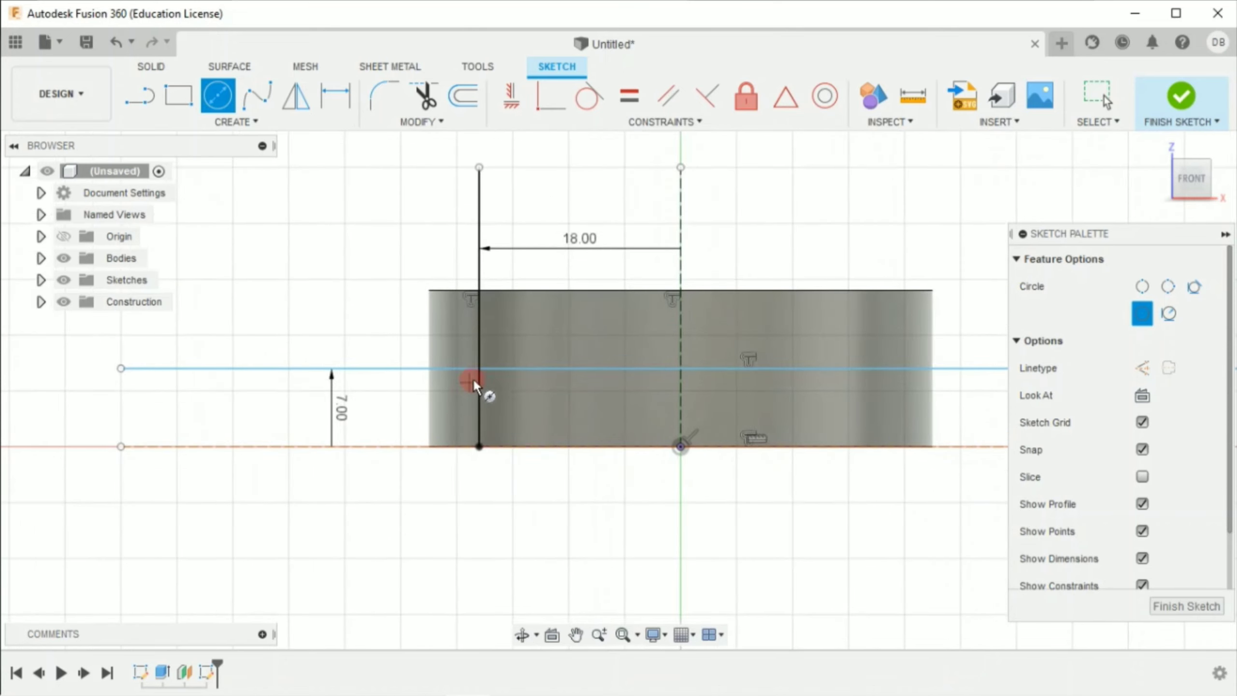
left_click(493, 398)
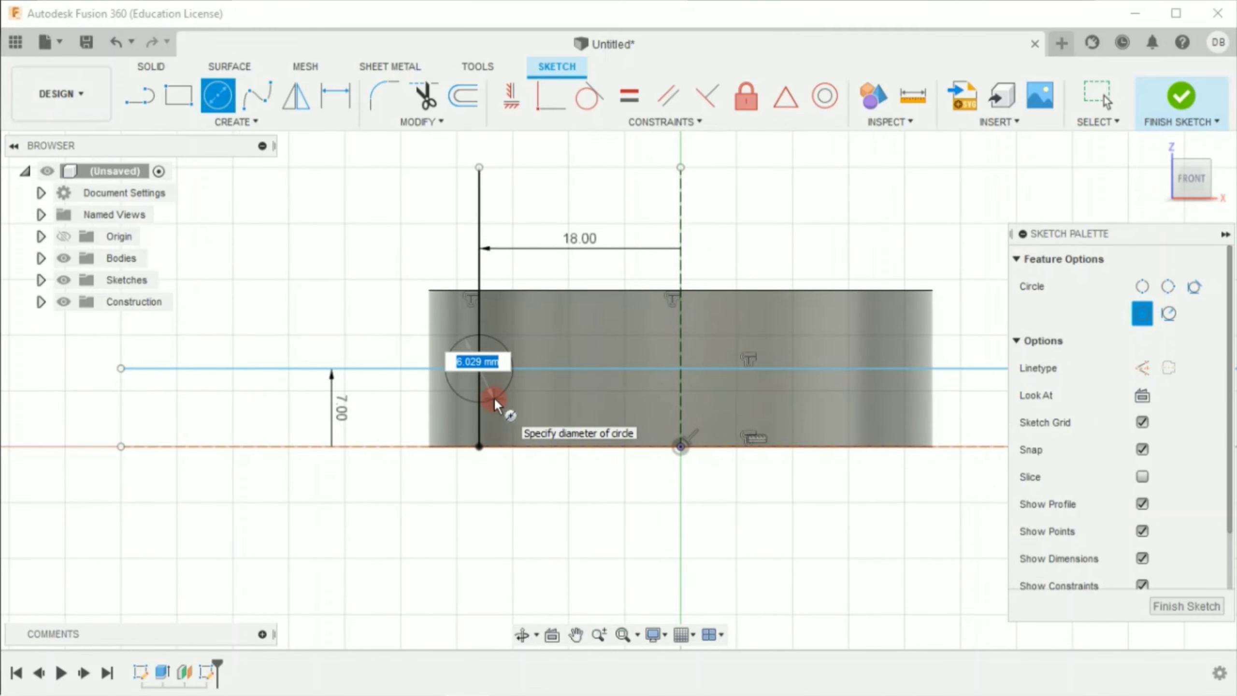
type("4")
key("Return")
key("Escape")
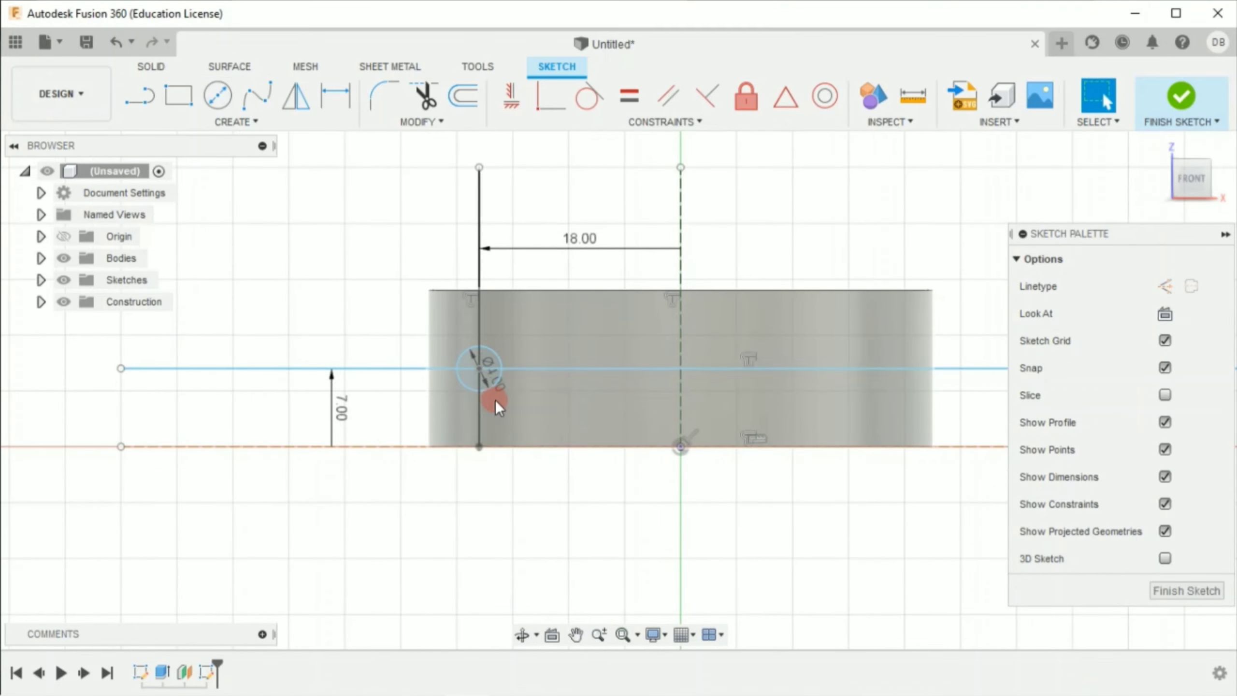
Mirror the 4 mm circle about the vertical centre line and finish the sketch
left_click(296, 98)
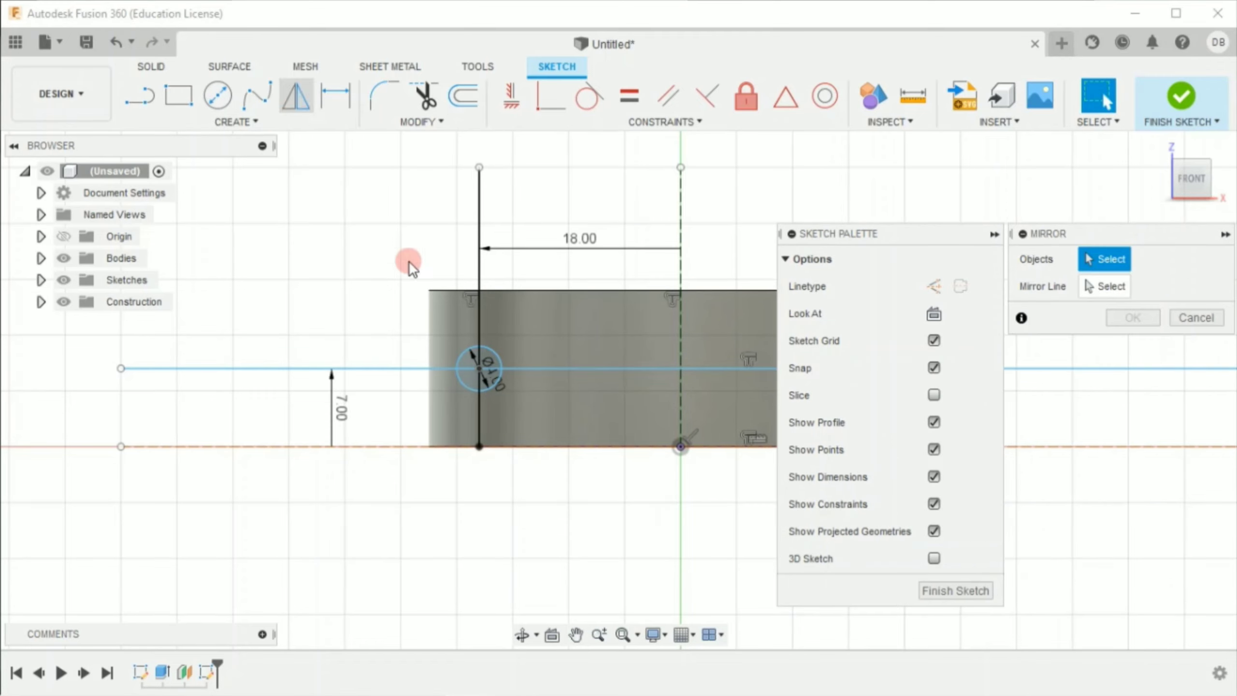
left_click(493, 348)
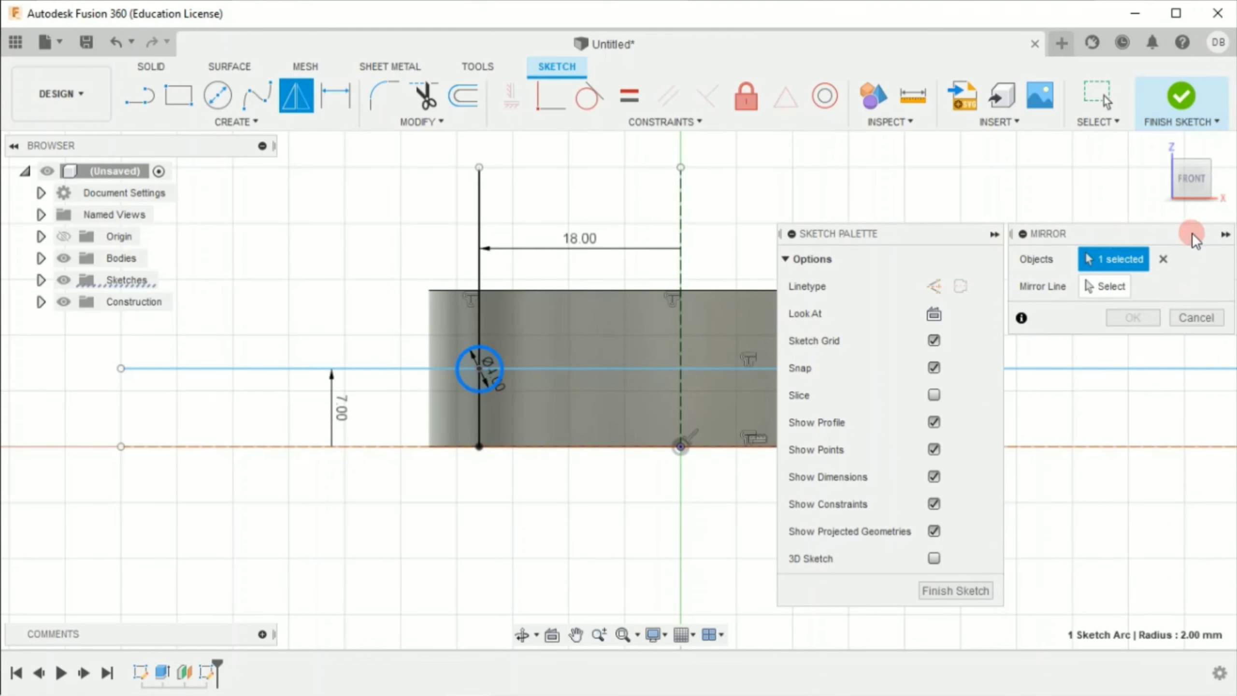
left_click(995, 234)
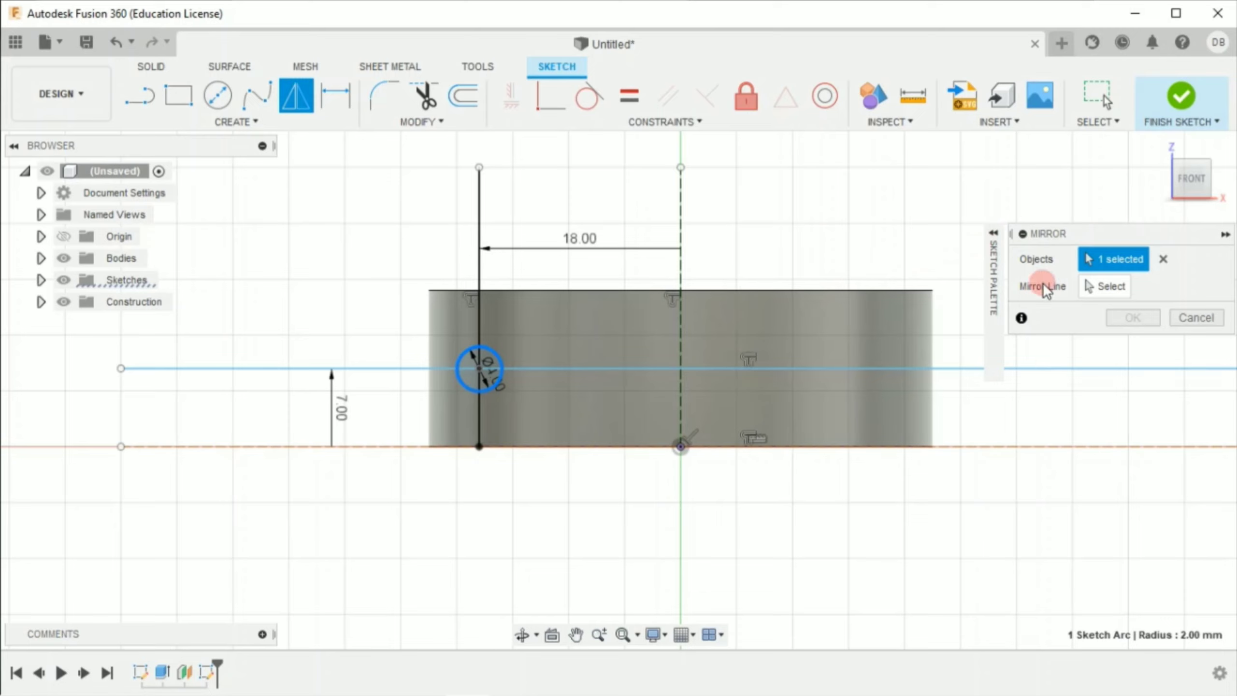
left_click(1104, 286)
left_click(680, 209)
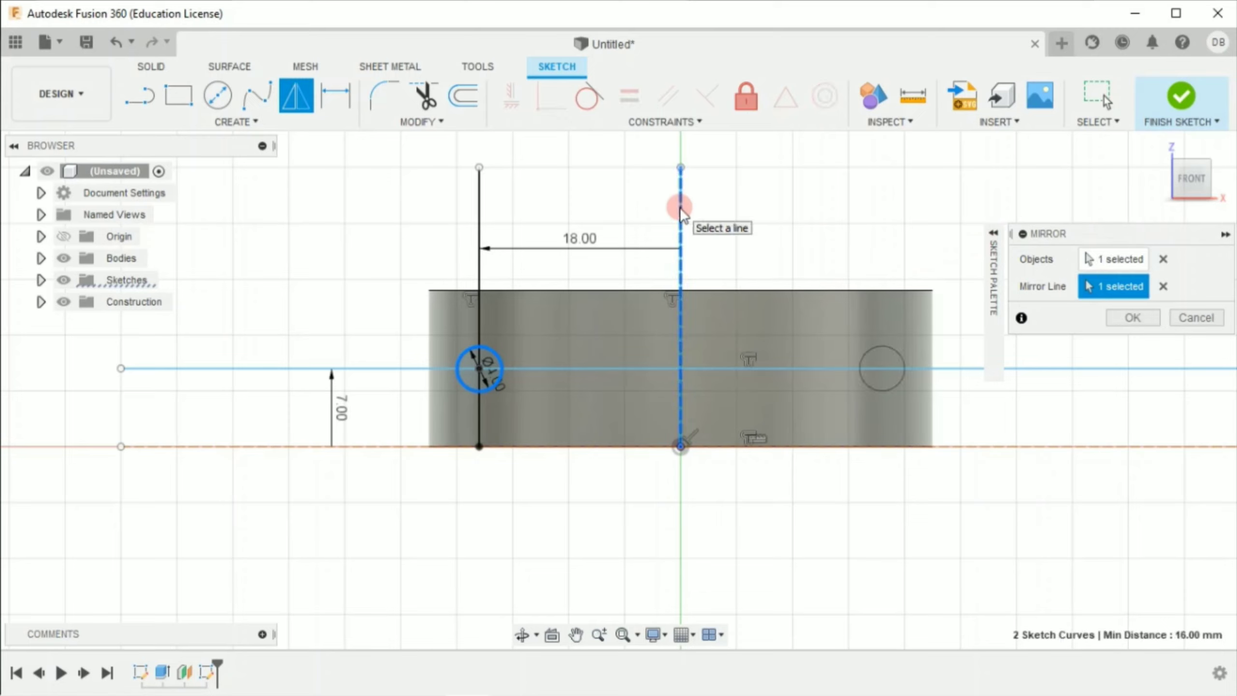
left_click(1131, 317)
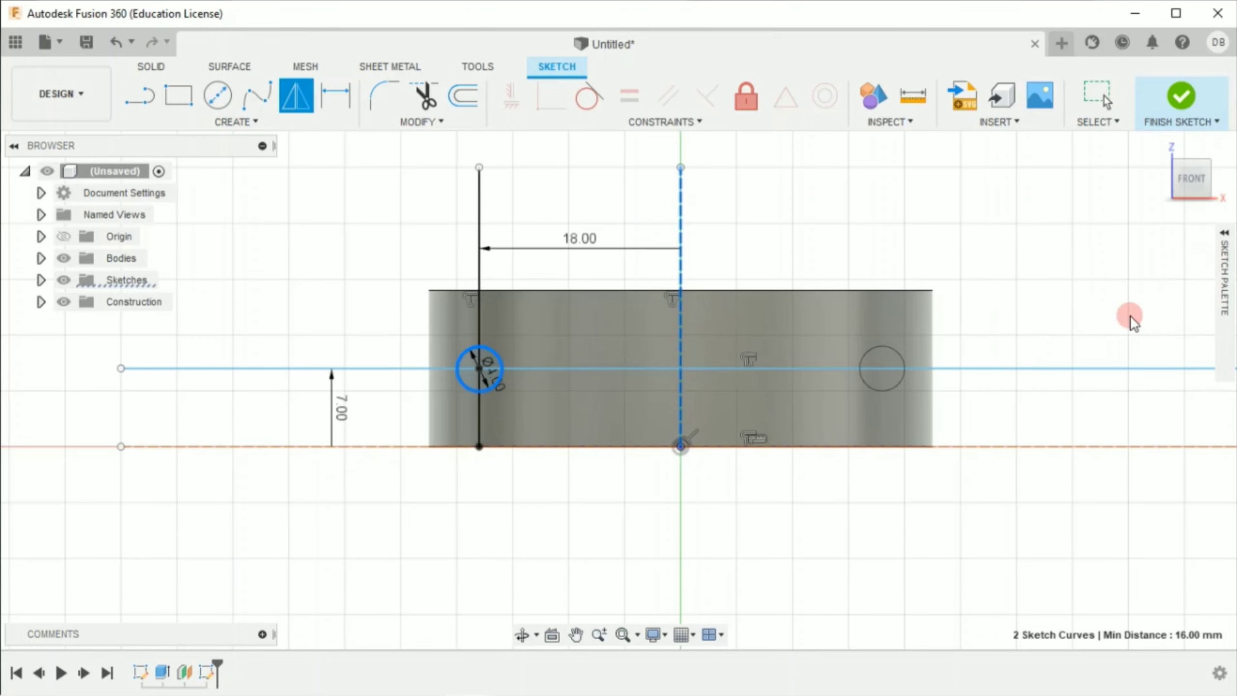
left_click(1185, 108)
Start a hole feature placed at both sketch circle centres on the ring side
left_click(1158, 145)
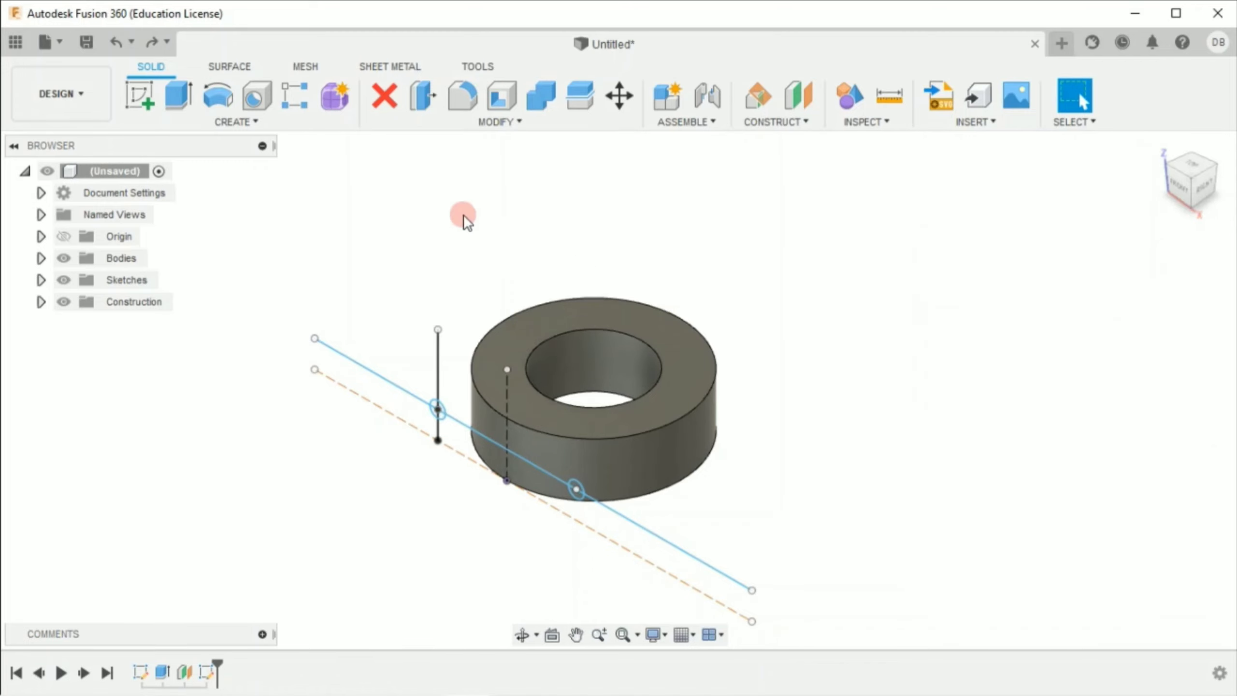
left_click(257, 96)
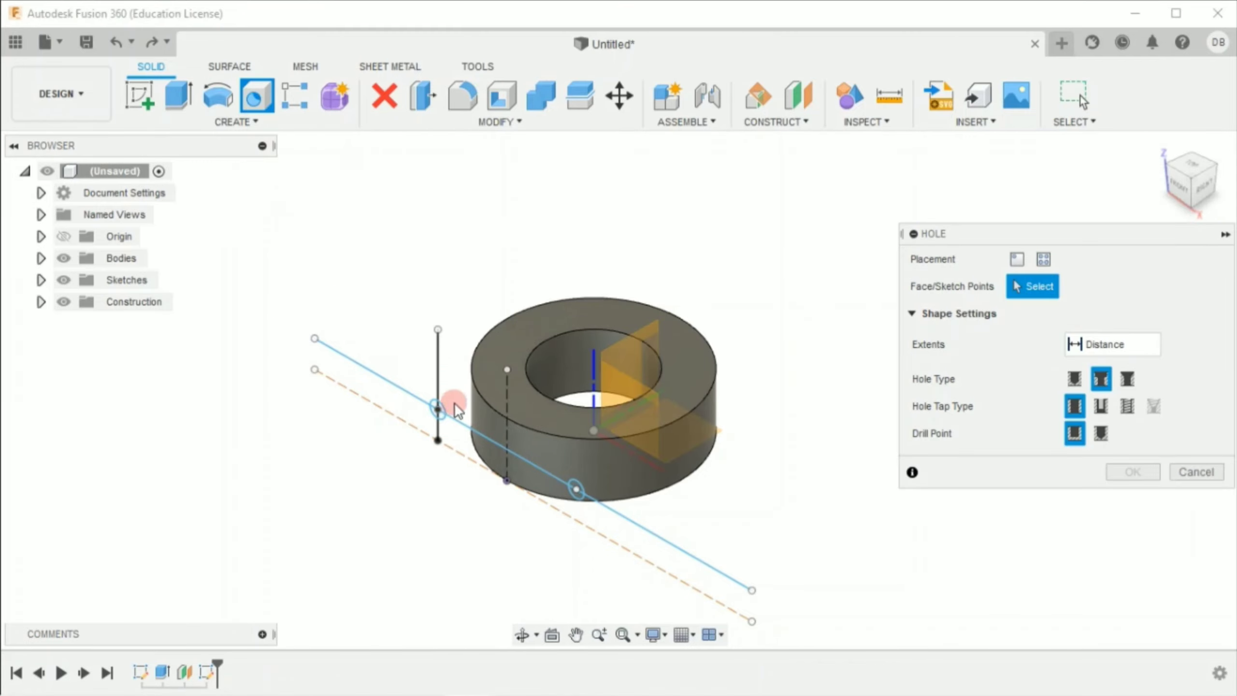
scroll(466, 428, "up", 4)
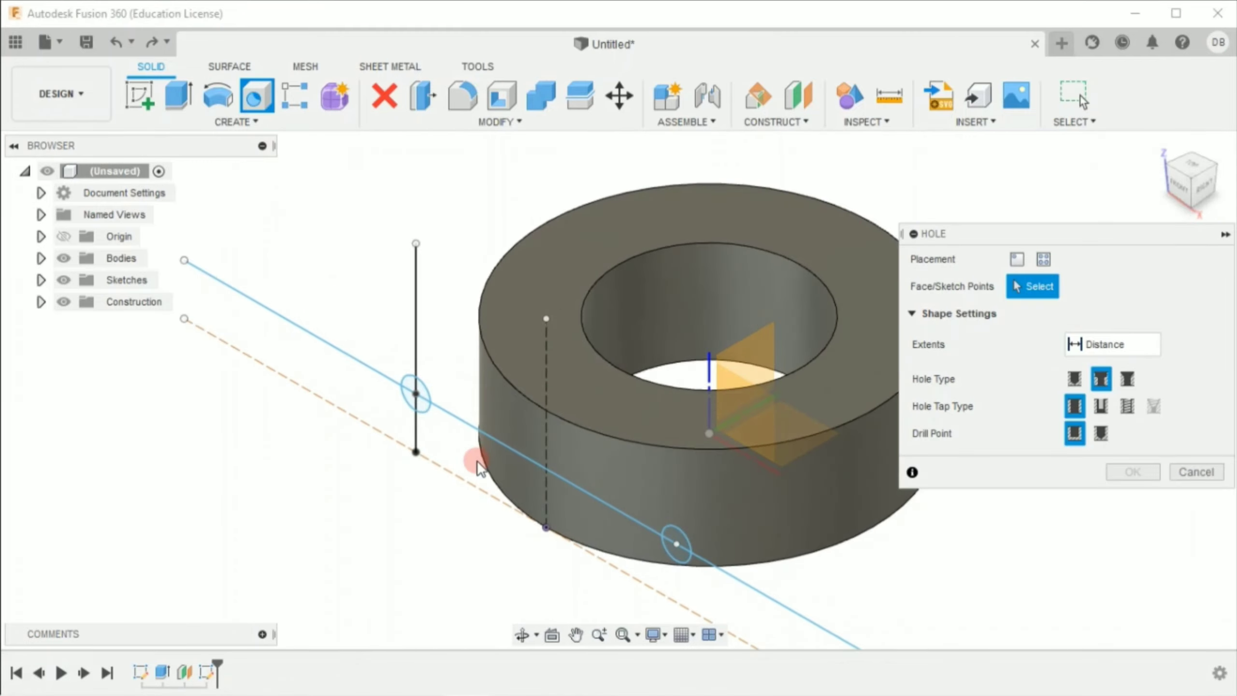
left_click(422, 402)
left_click(677, 544)
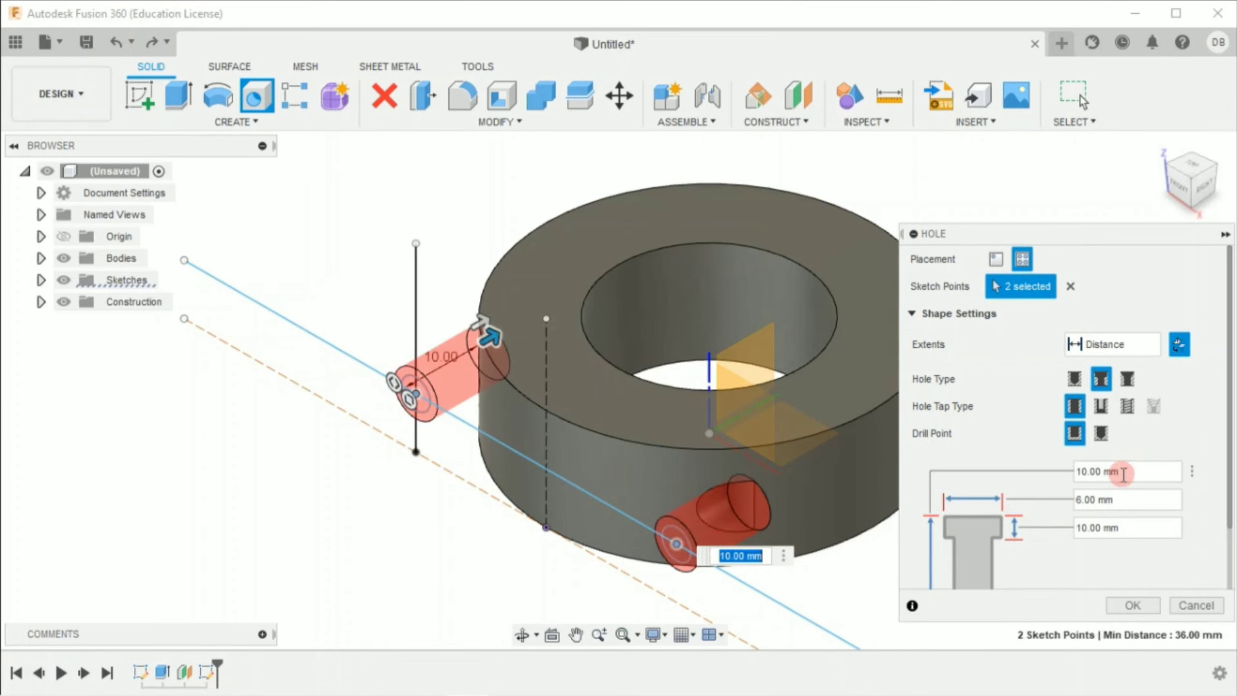
mouse_move(1126, 471)
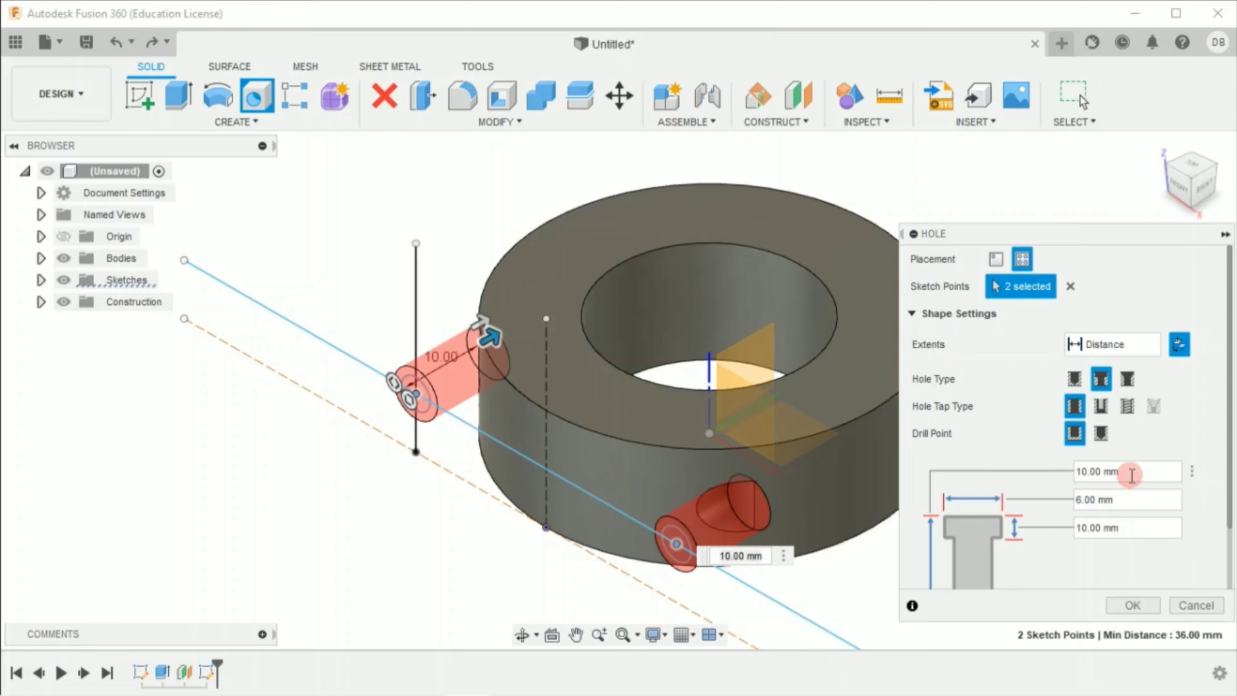
Make them 4 mm counterbored holes, 22.5 mm deep, with 8 mm × 18 mm counterbores
left_click(1140, 481)
type("22")
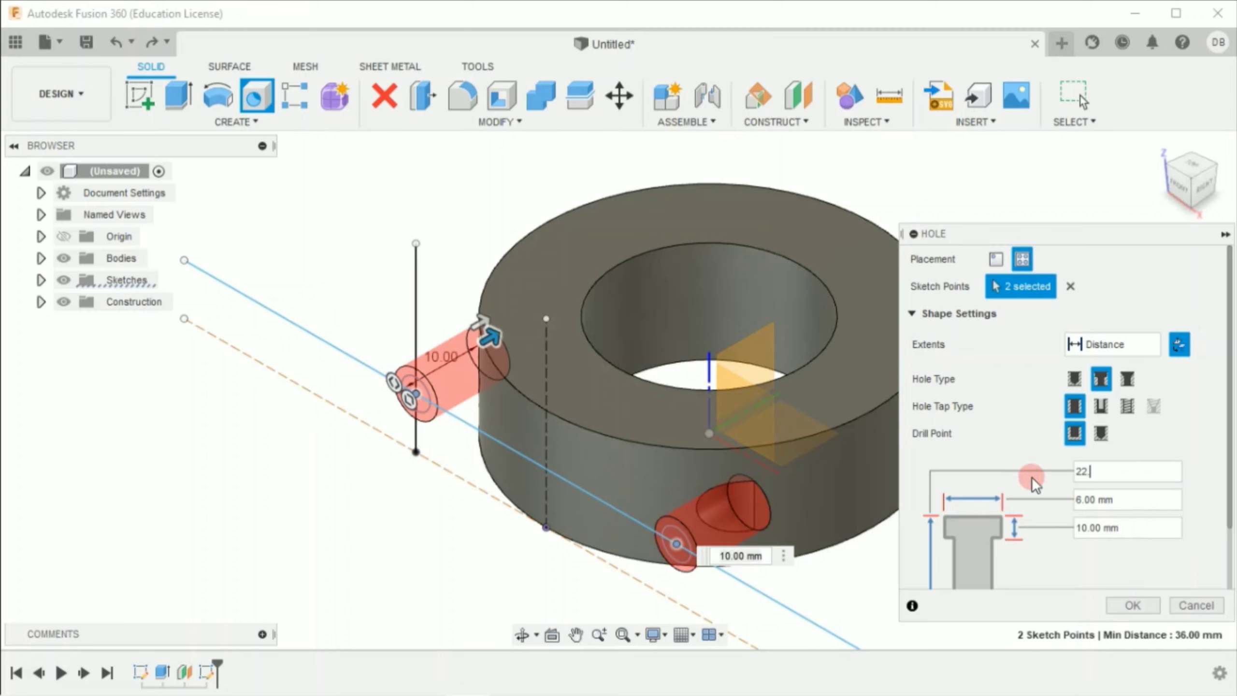
type(".5")
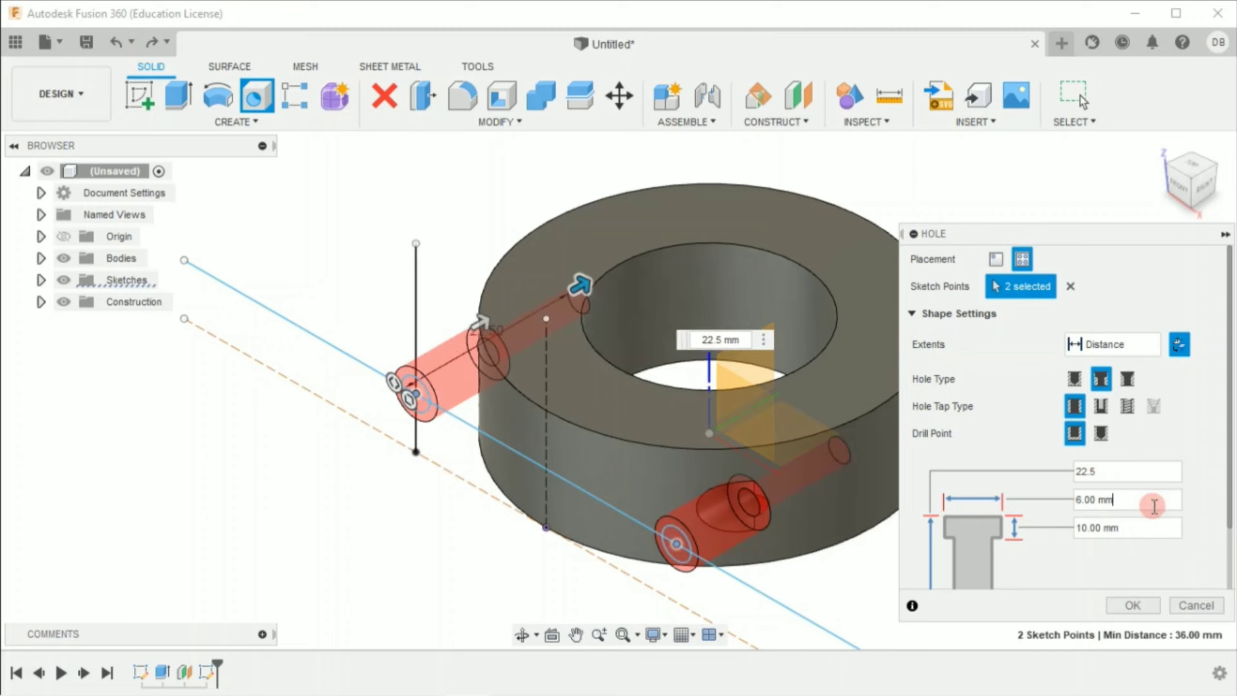
left_click(1155, 506)
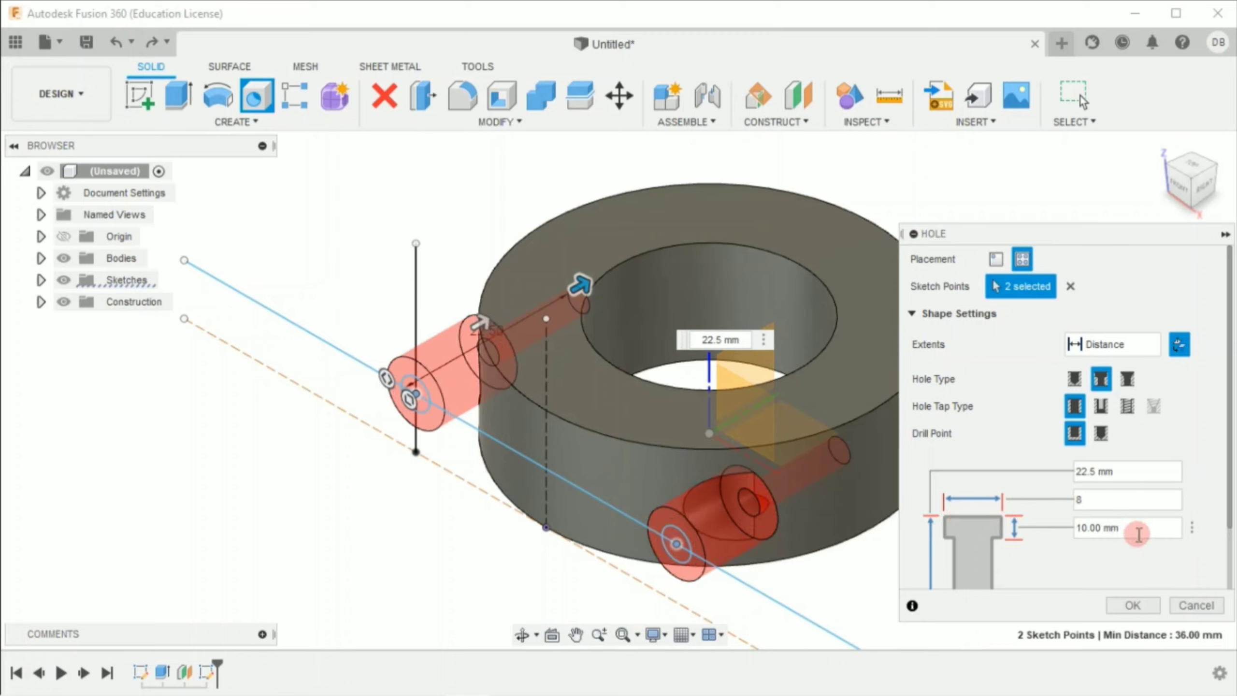
left_click(1138, 534)
type("1")
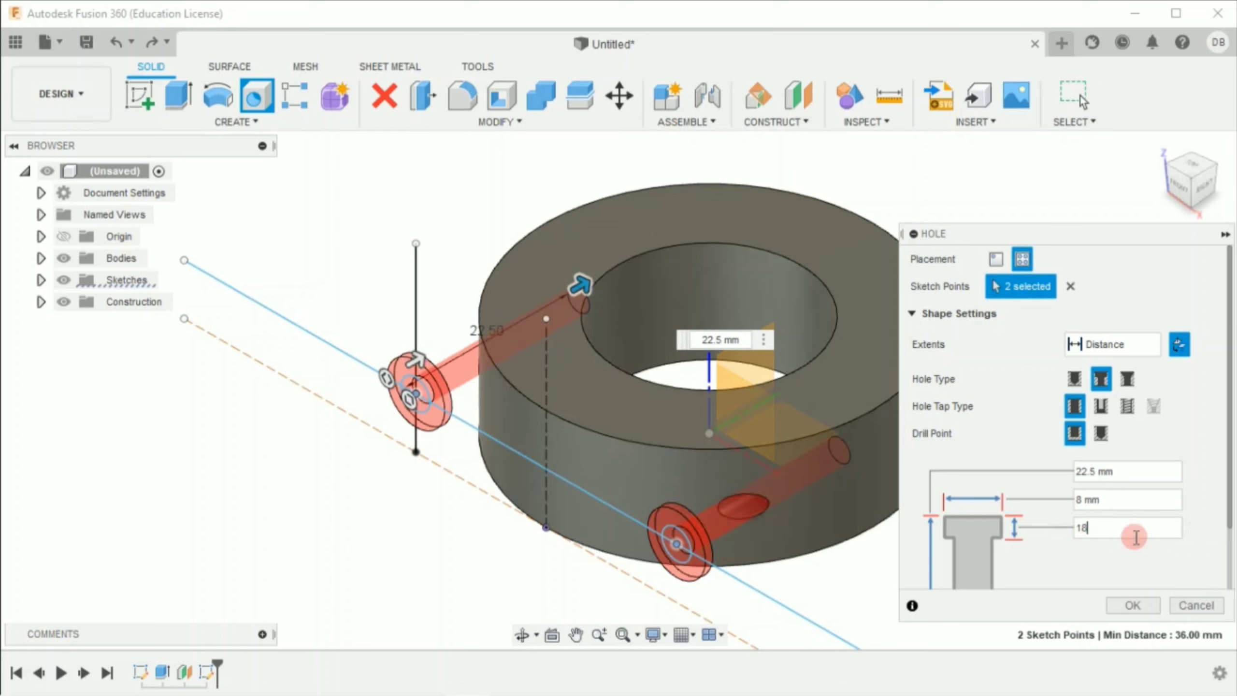
type("8")
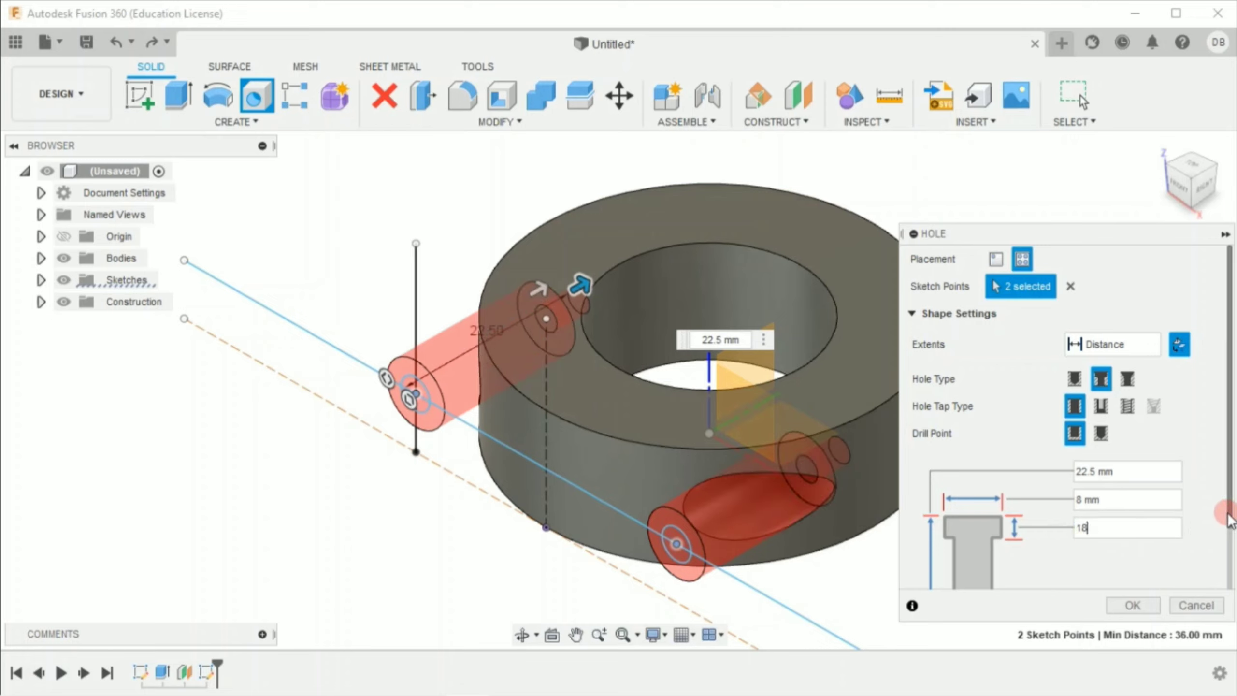
left_click_drag(1223, 519, 1223, 536)
left_click(1146, 551)
left_click(967, 553)
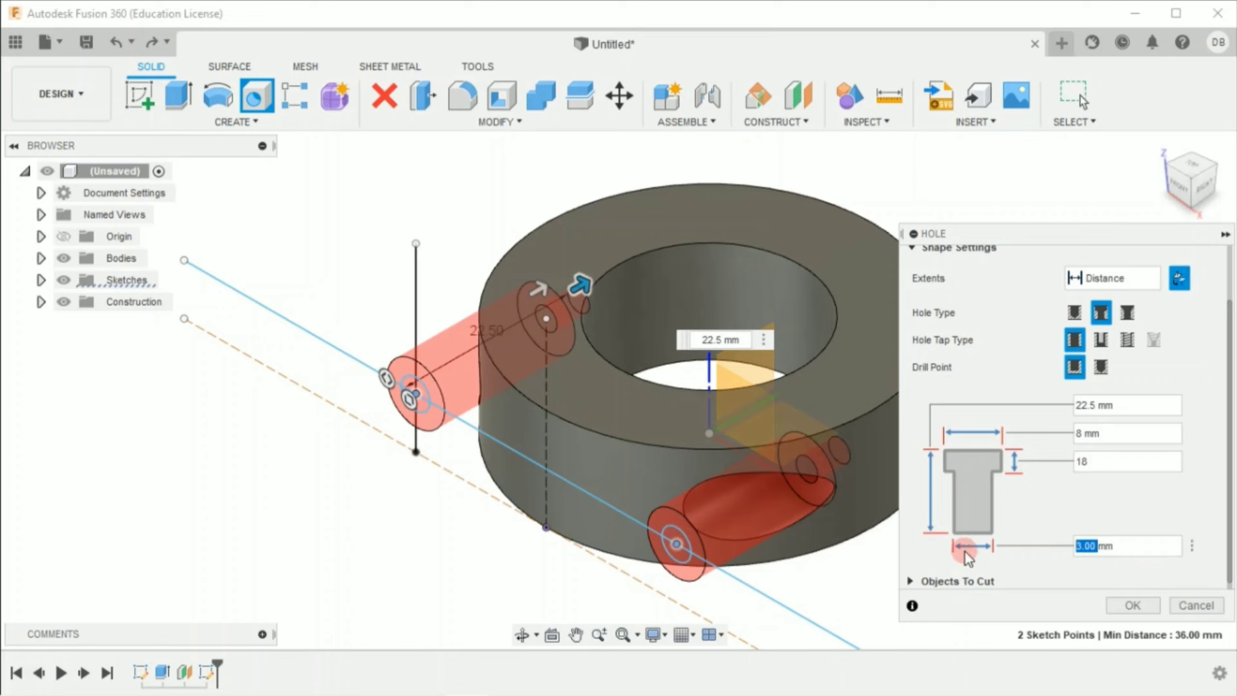
type("4")
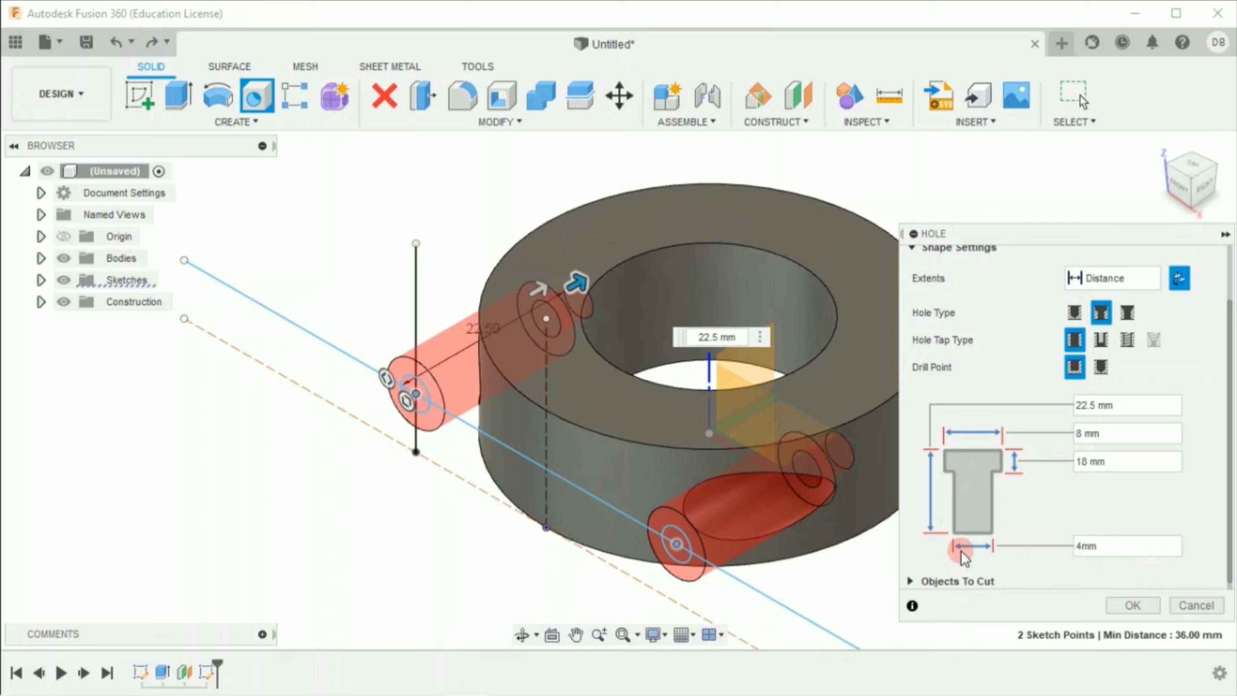
left_click(1002, 581)
left_click(1129, 605)
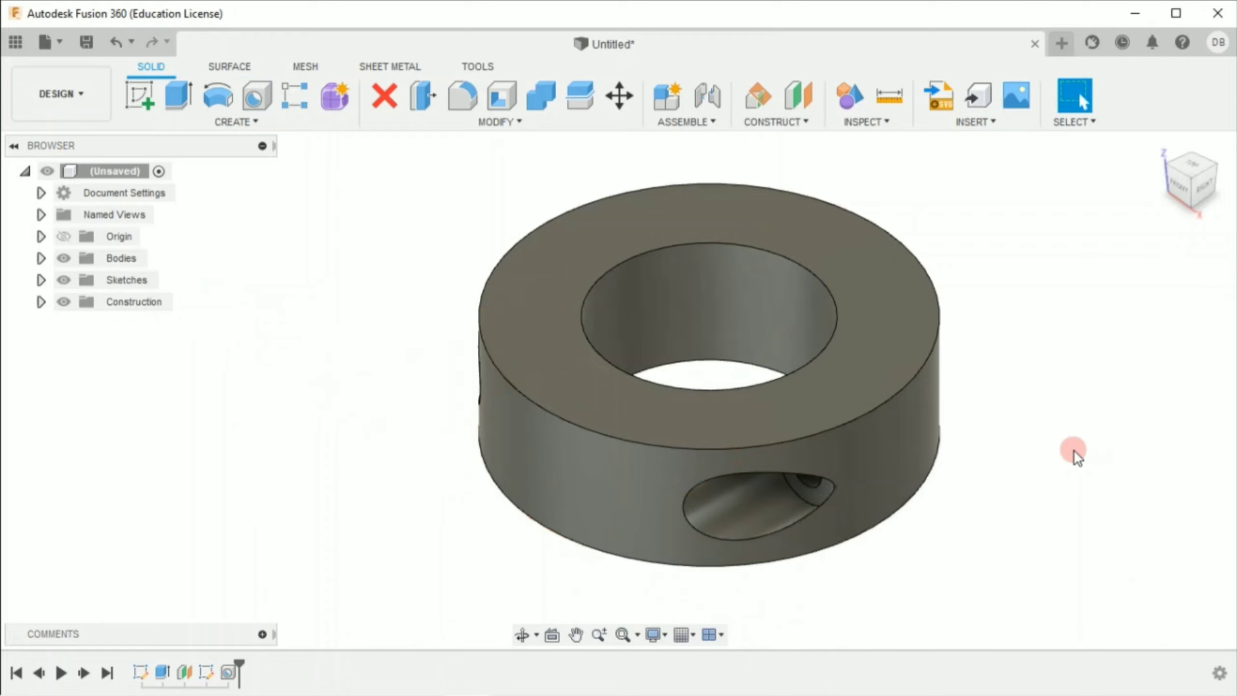
mouse_move(1189, 179)
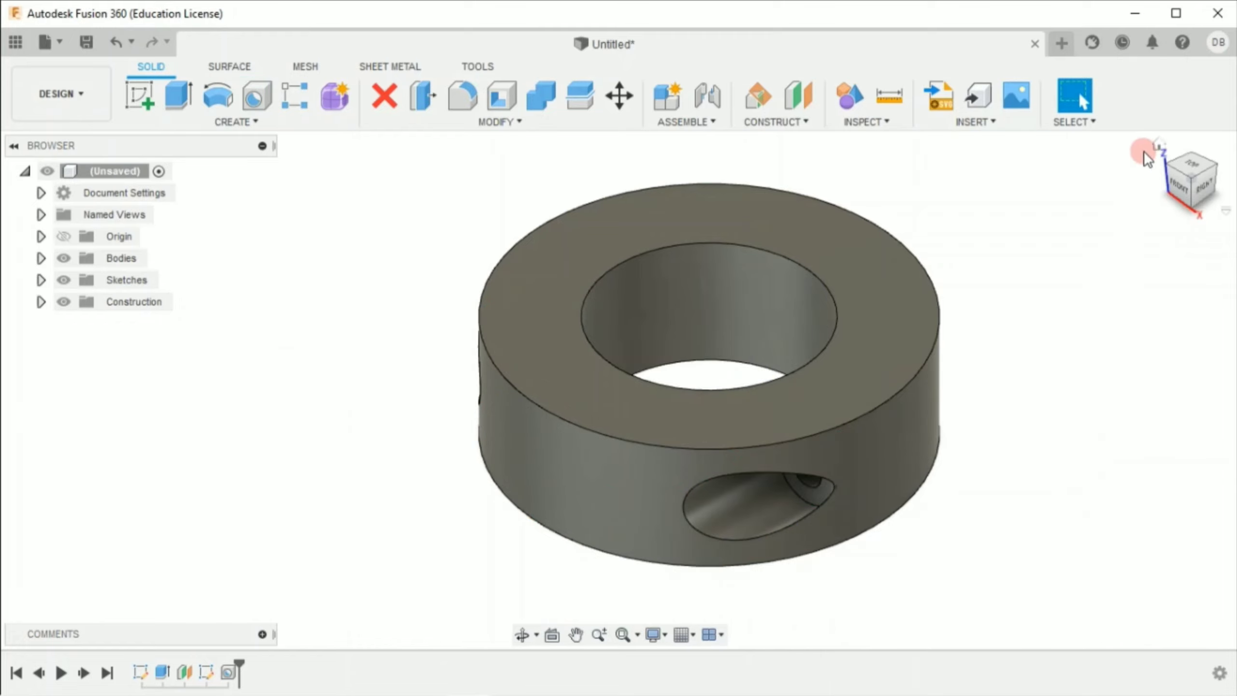
Return to the home view and open Split Face from the Modify menu
left_click(1166, 148)
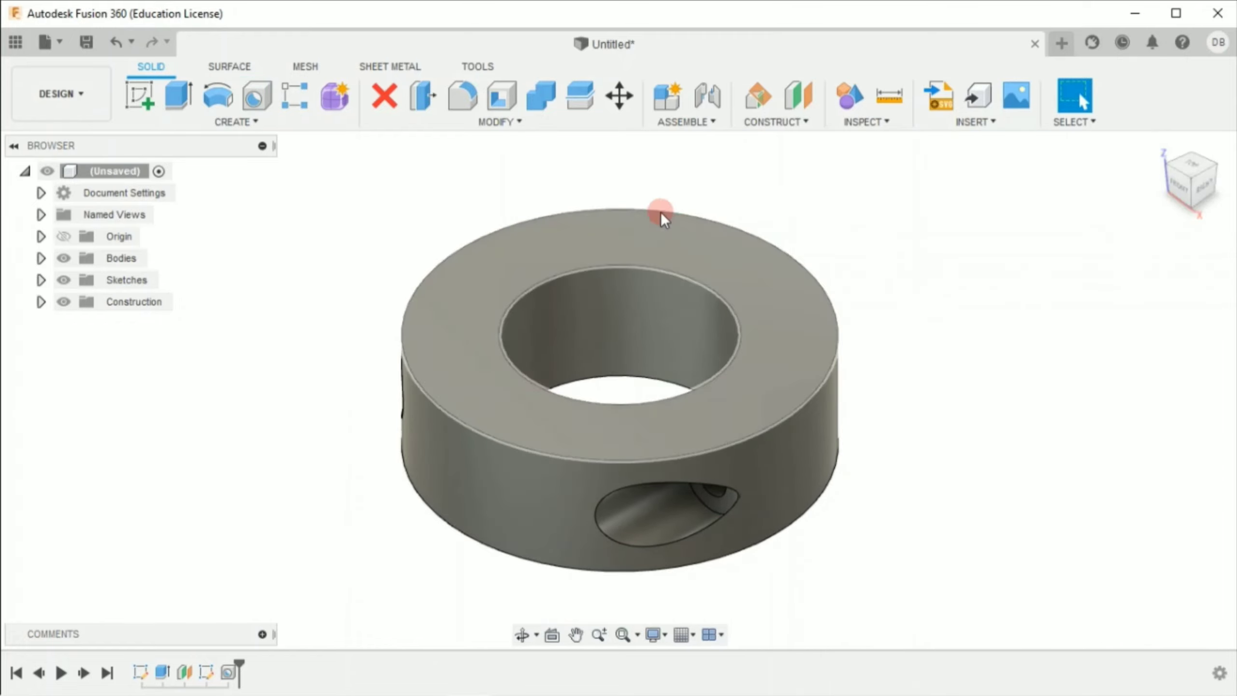
left_click(566, 127)
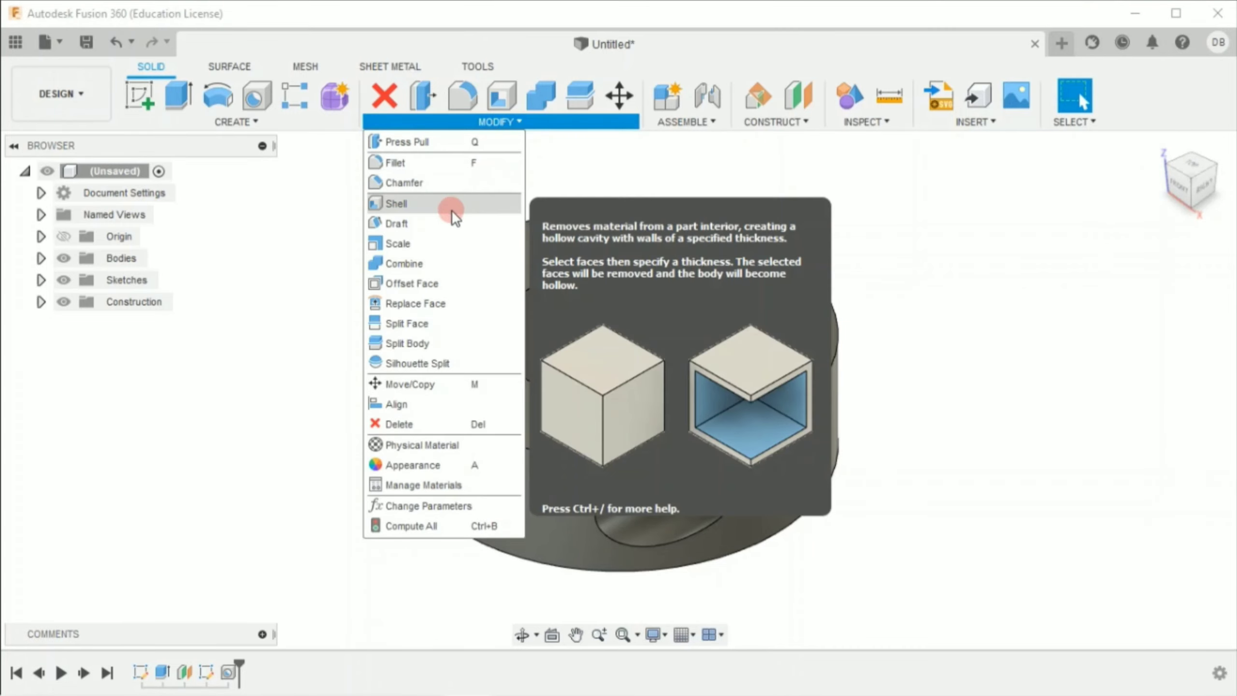
left_click(417, 324)
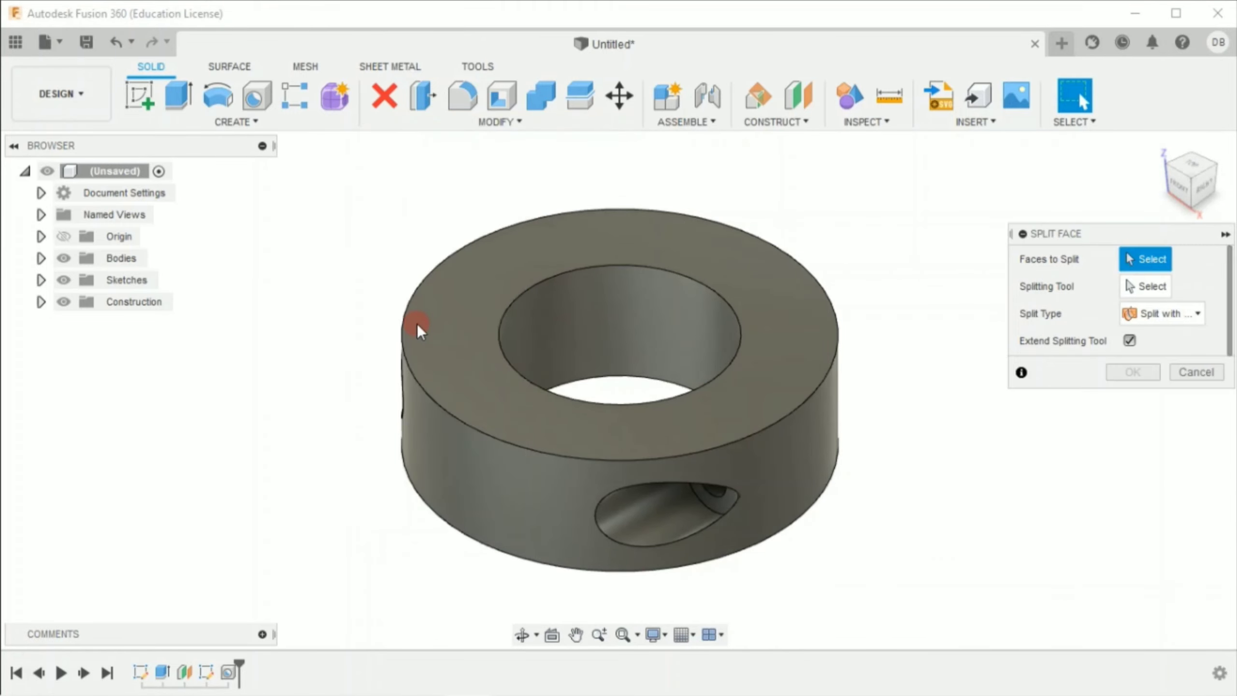
Switch to Split Body and cut the ring with the centre construction plane
left_click(580, 97)
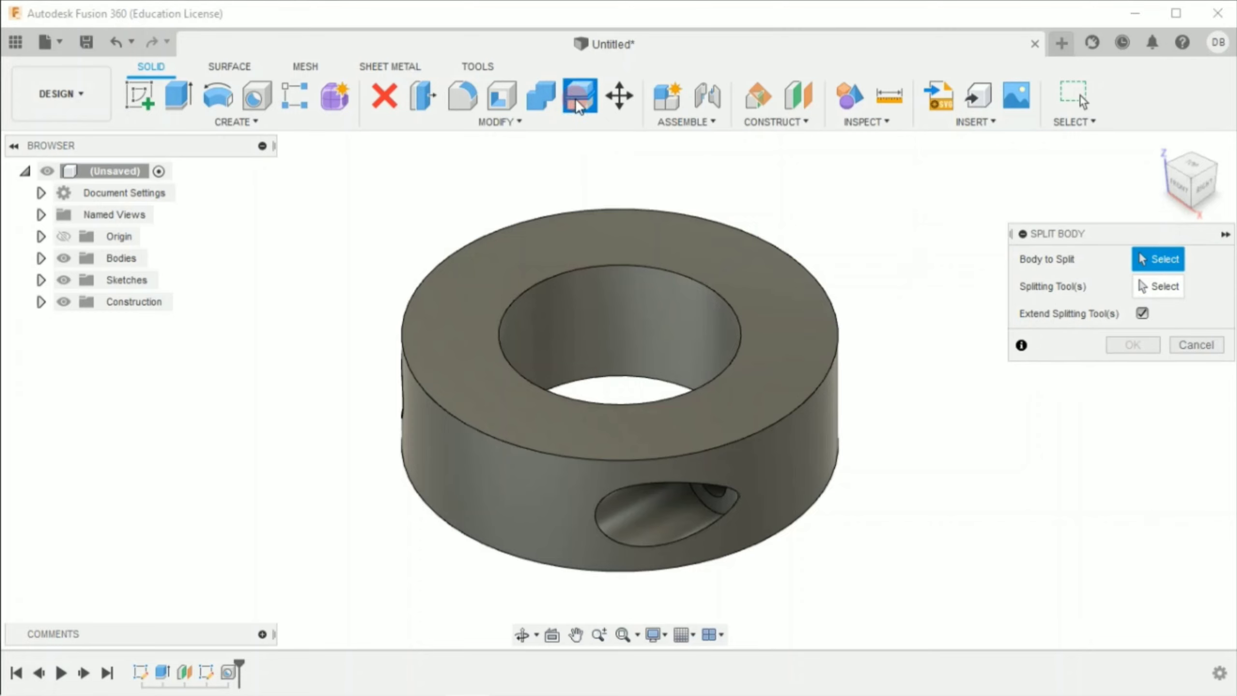
left_click(665, 247)
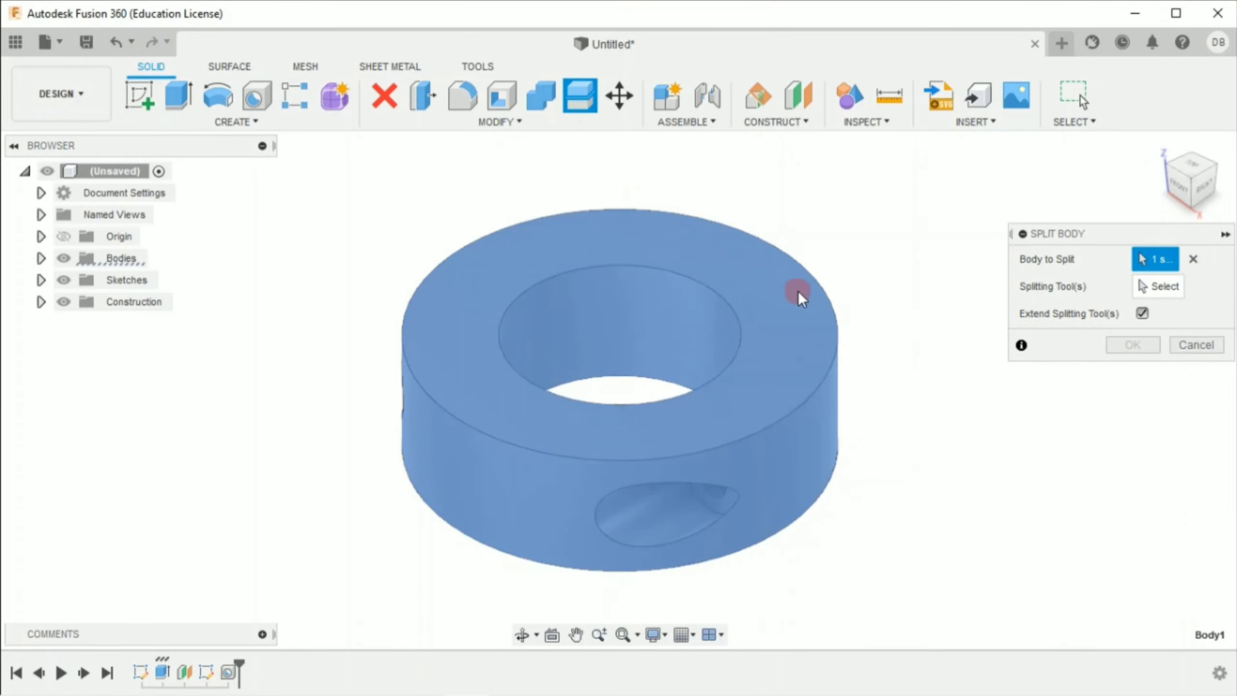
left_click(1121, 284)
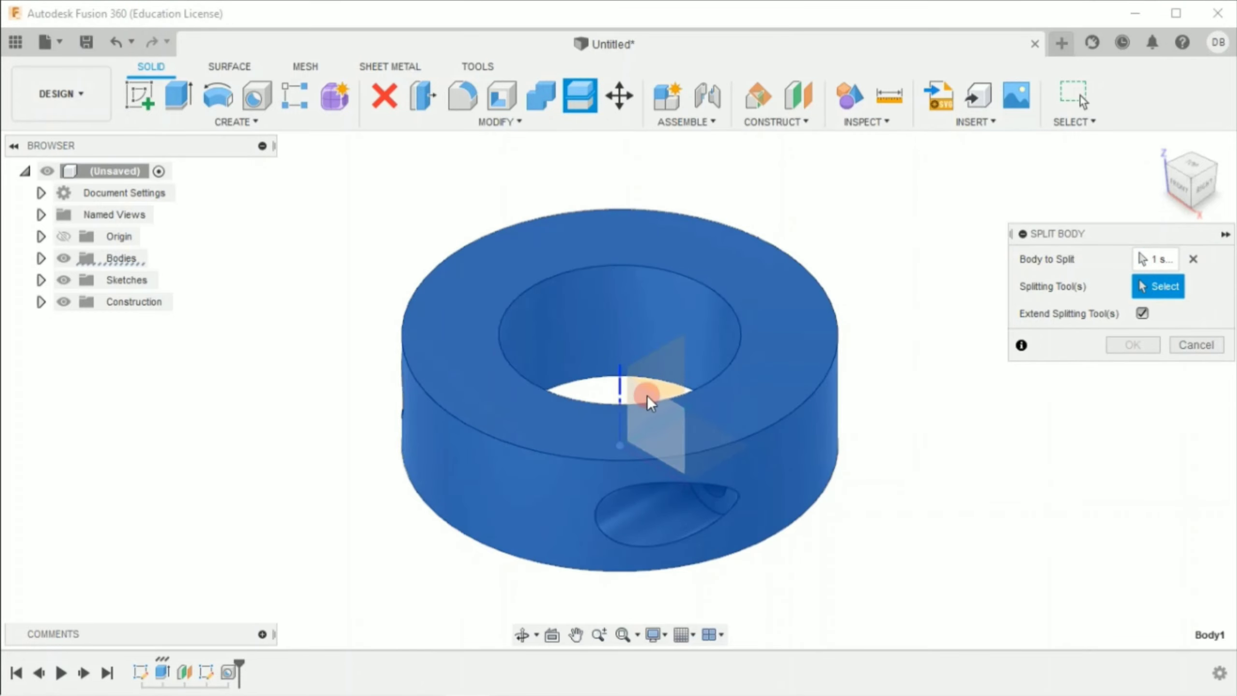
left_click(647, 397)
left_click(1028, 347)
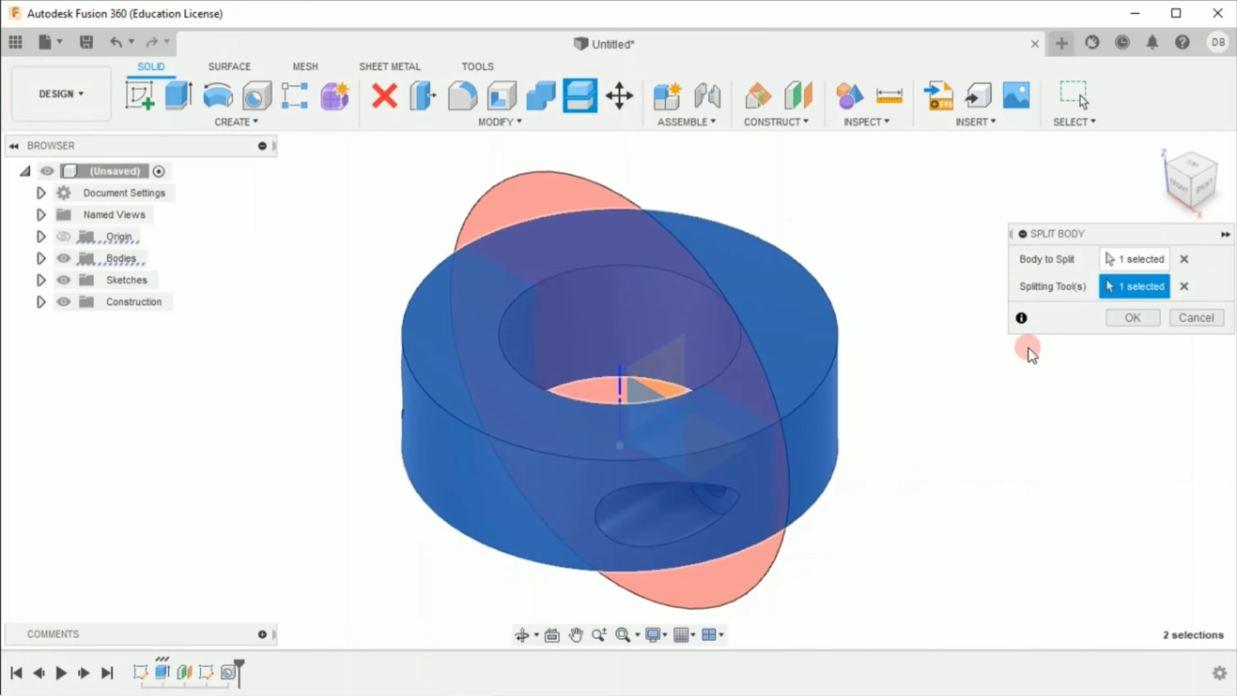
left_click(1134, 318)
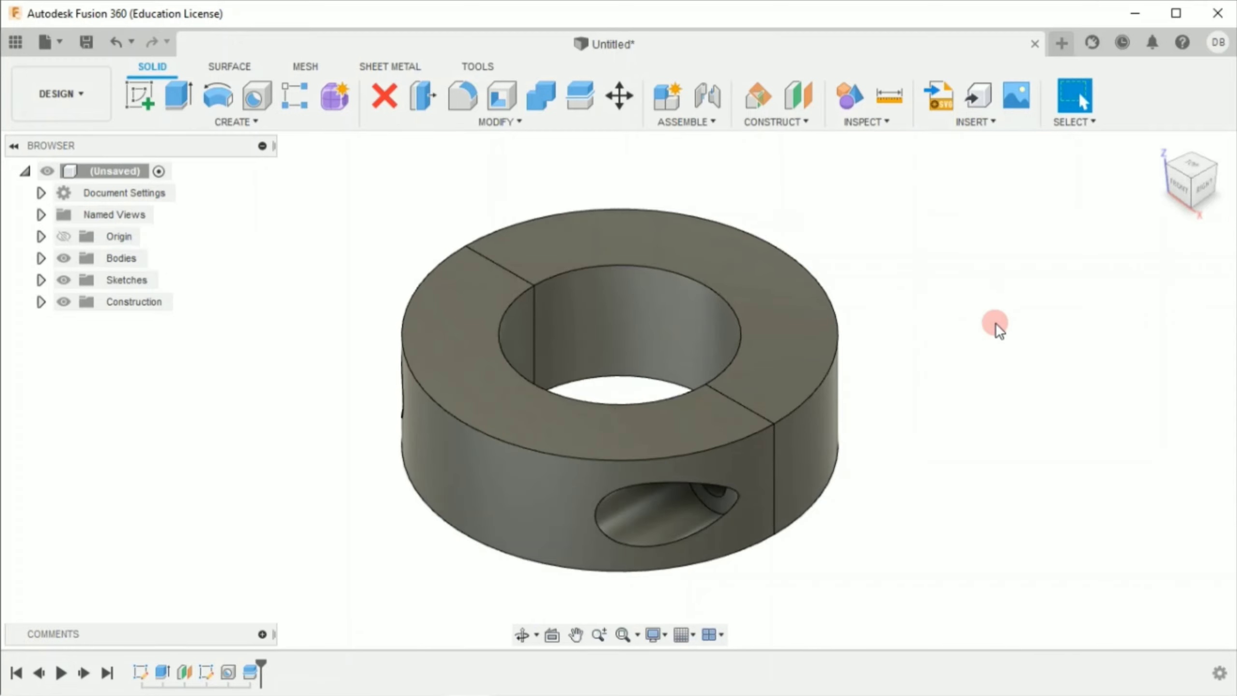
Mirror the Hole1 feature across the centre construction plane, then orbit to check it
left_click(230, 672)
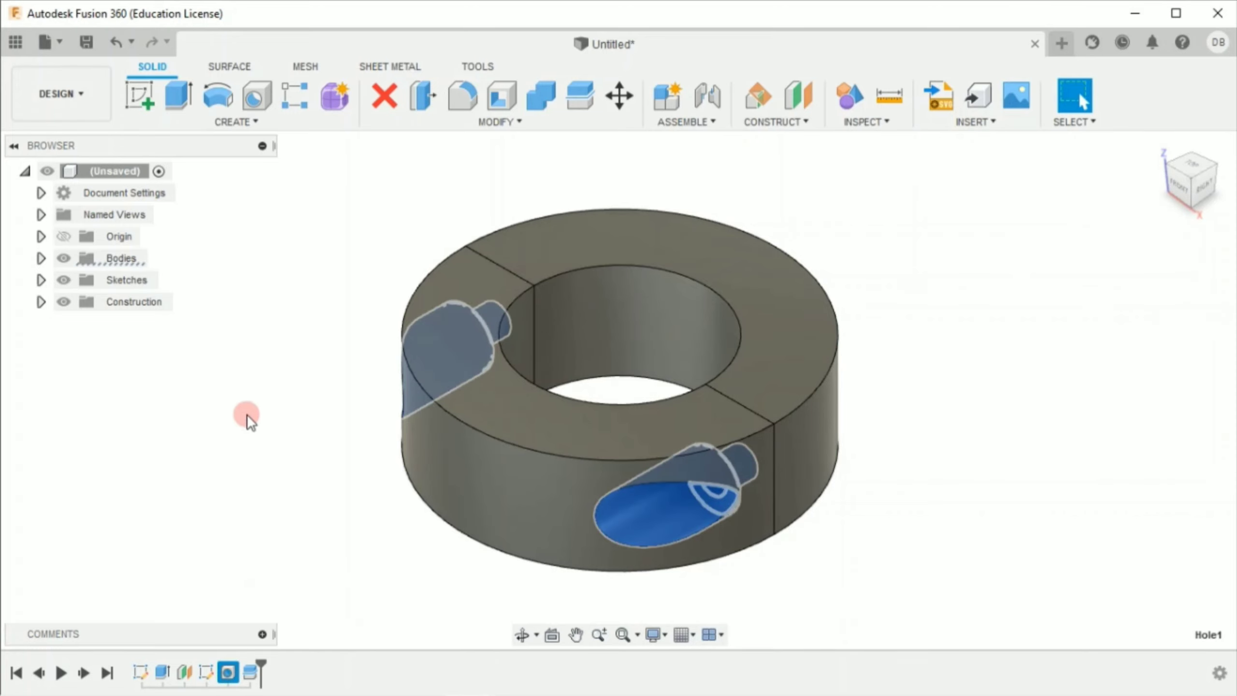
left_click(242, 121)
left_click(168, 542)
left_click(1139, 313)
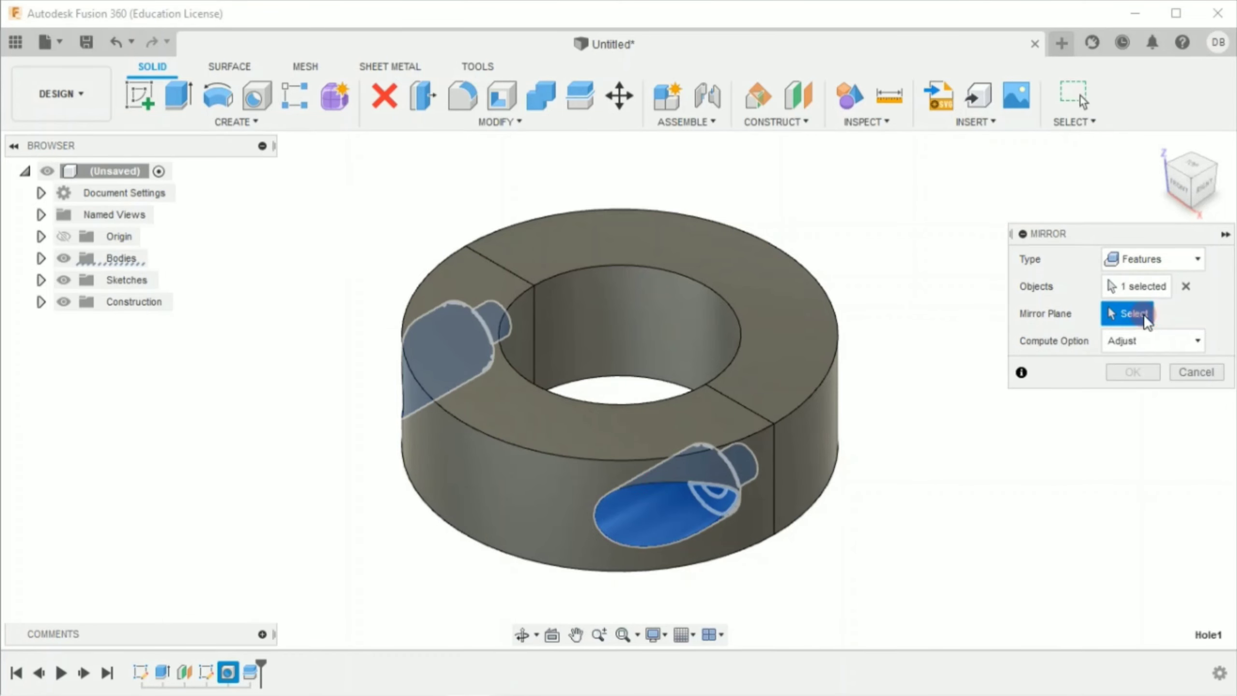
left_click(648, 400)
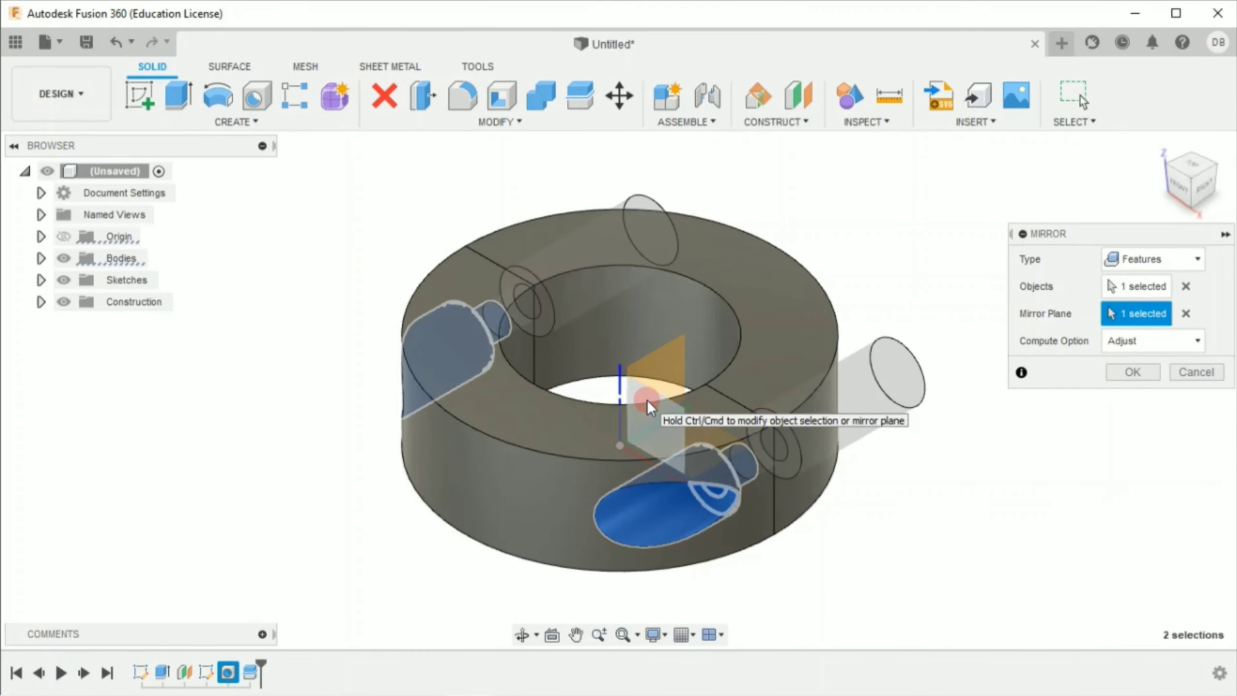
left_click(1128, 371)
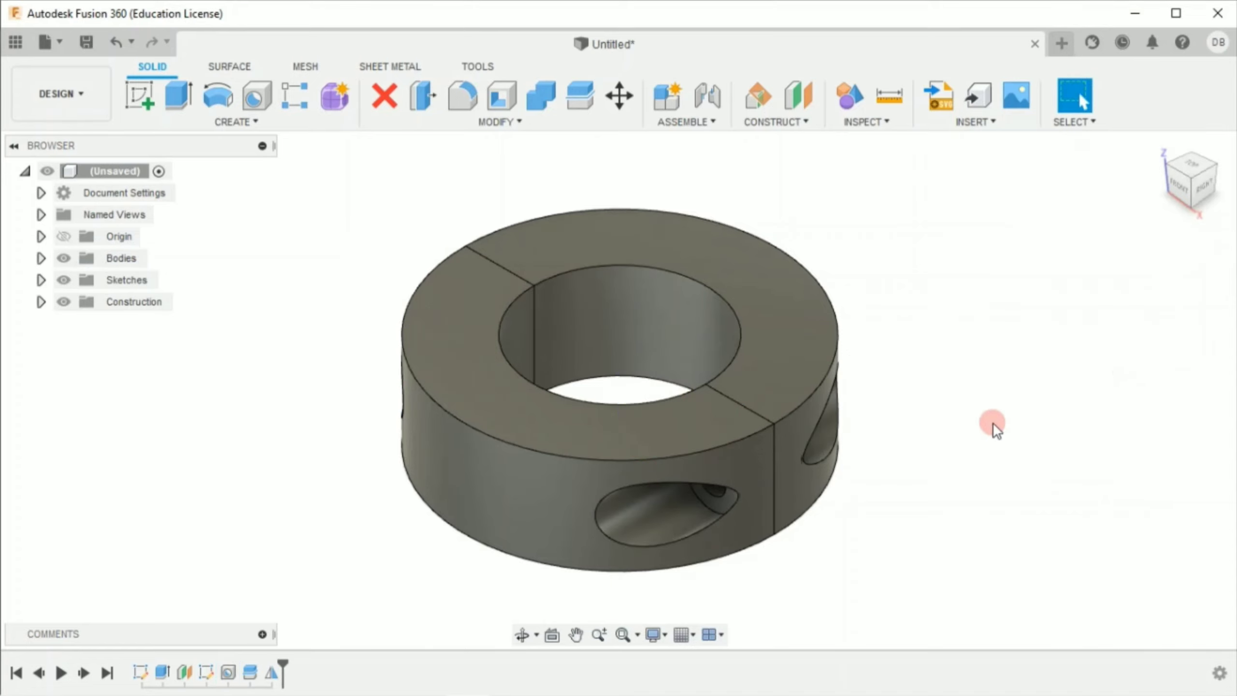
mouse_move(899, 515)
middle_mouse_down("shift")
mouse_move(641, 470)
mouse_move(603, 473)
mouse_move(550, 507)
mouse_move(446, 541)
middle_mouse_up("shift")
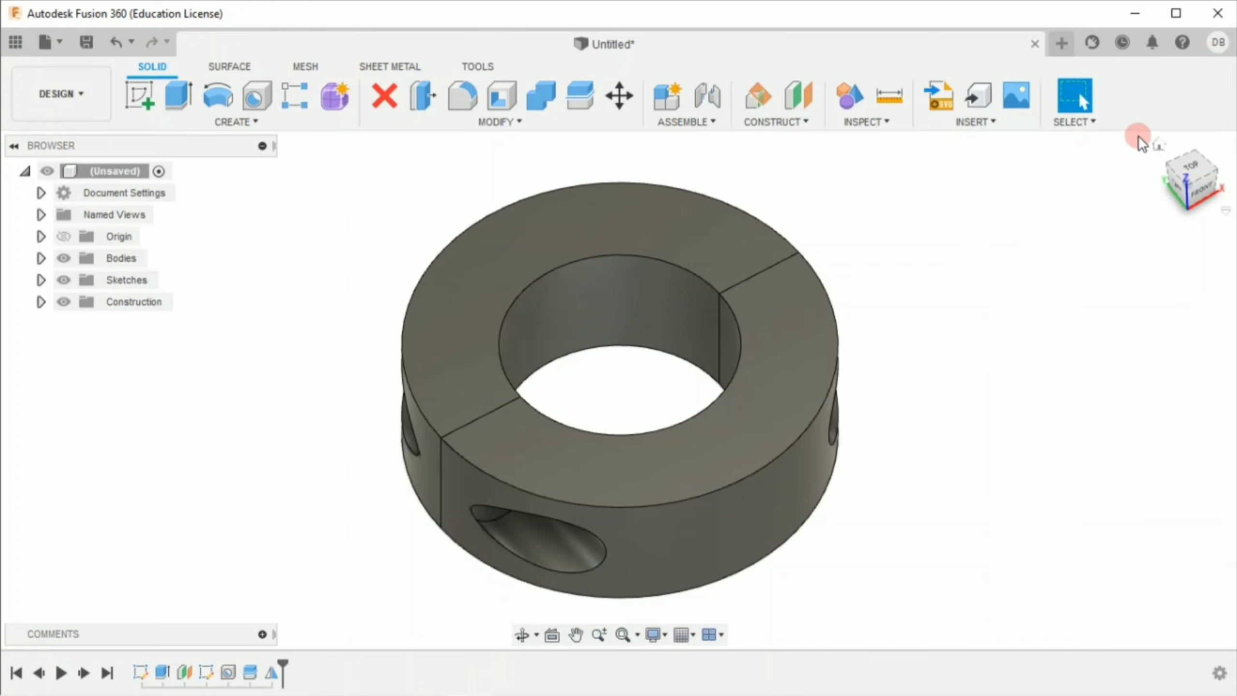
left_click(1159, 144)
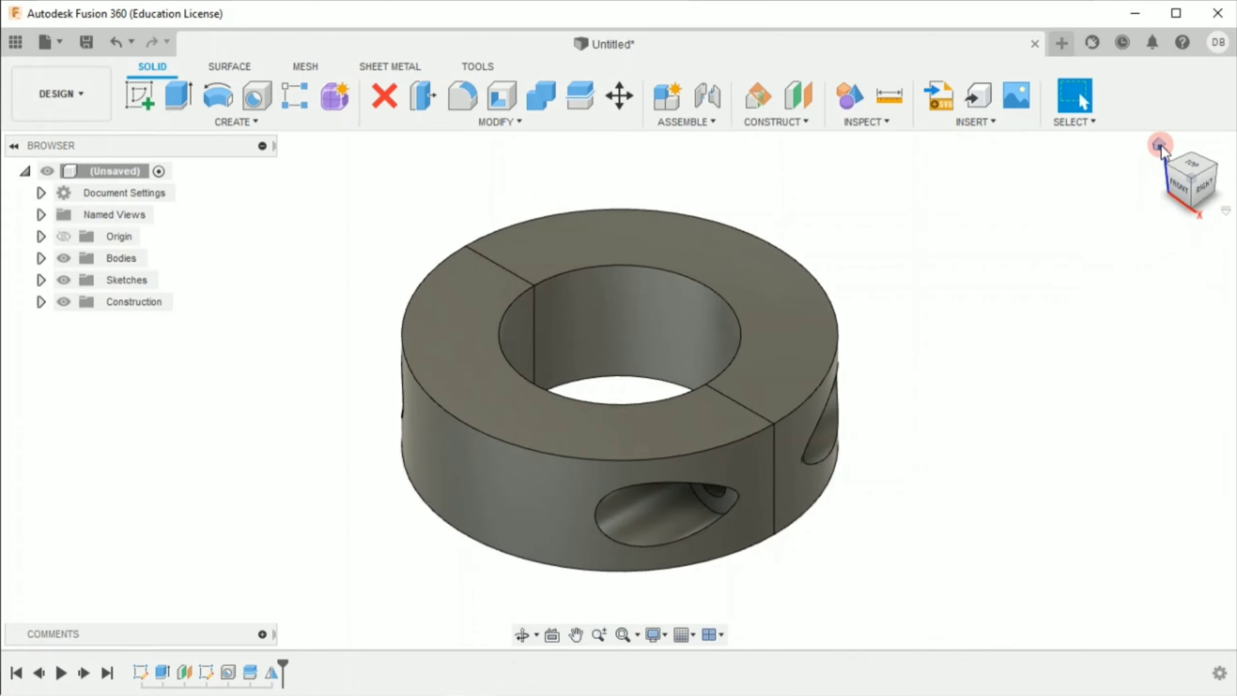
Fillet the four top and bottom outer edges of both ring halves with a 1 mm radius
left_click(452, 103)
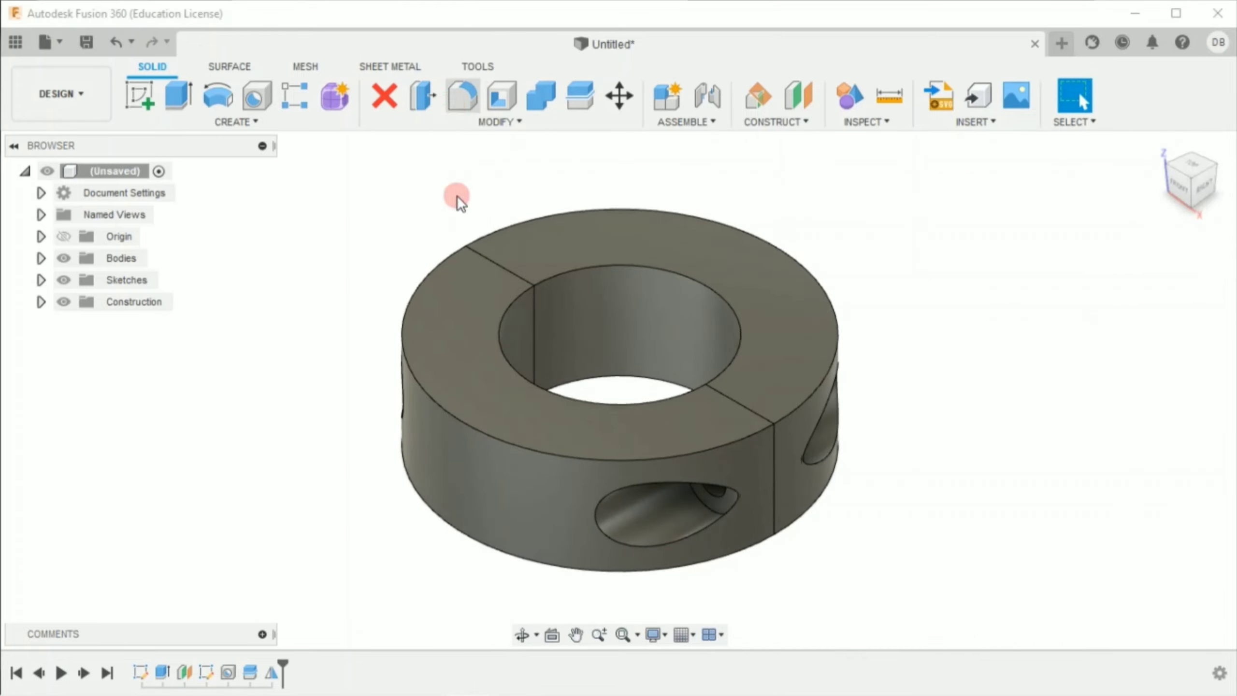
left_click(417, 291)
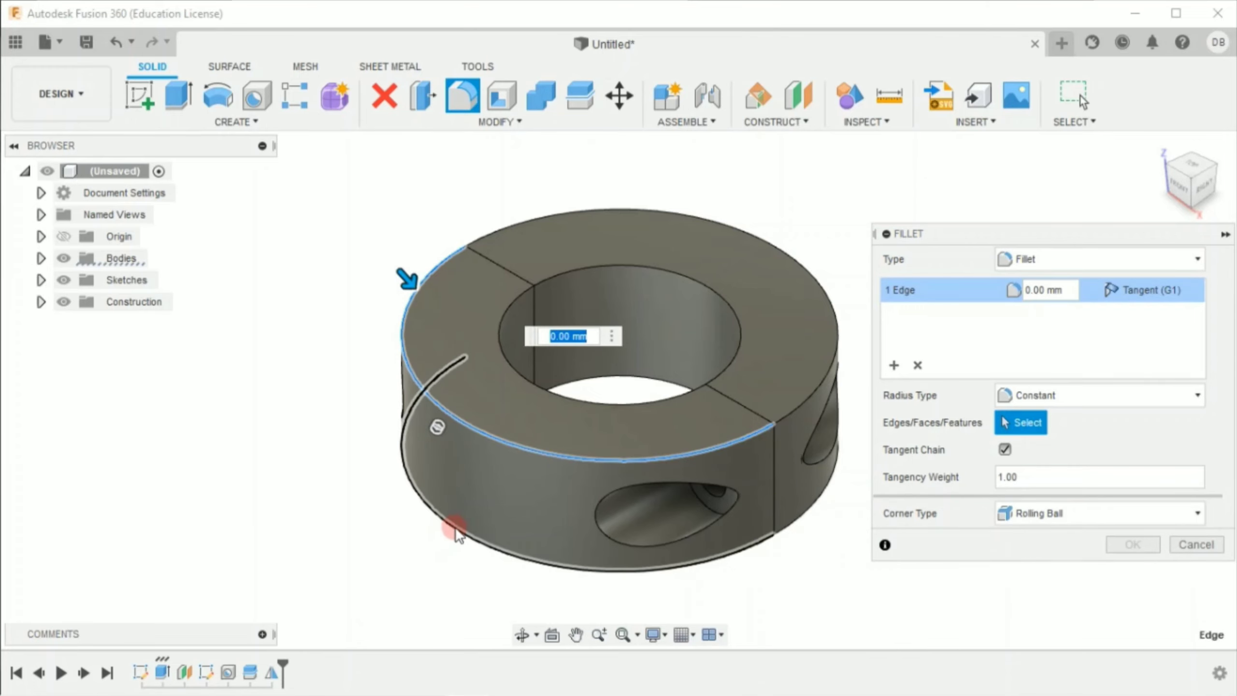
left_click(561, 458)
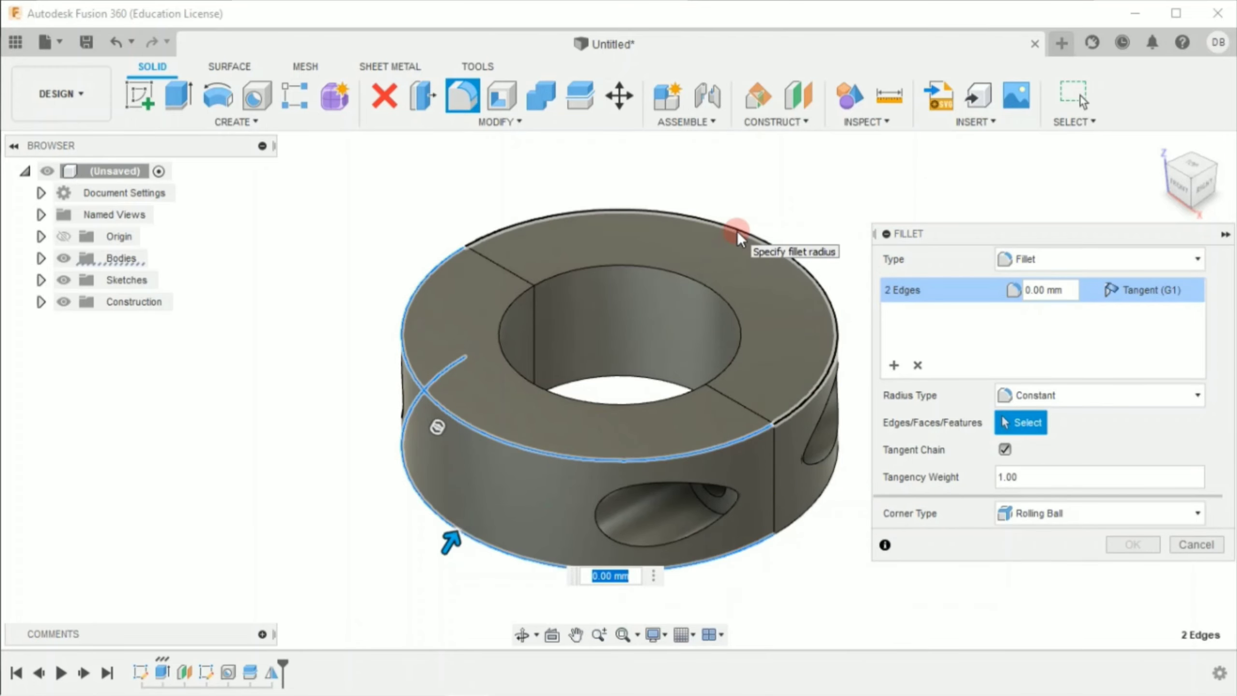
left_click(738, 238)
left_click(814, 492)
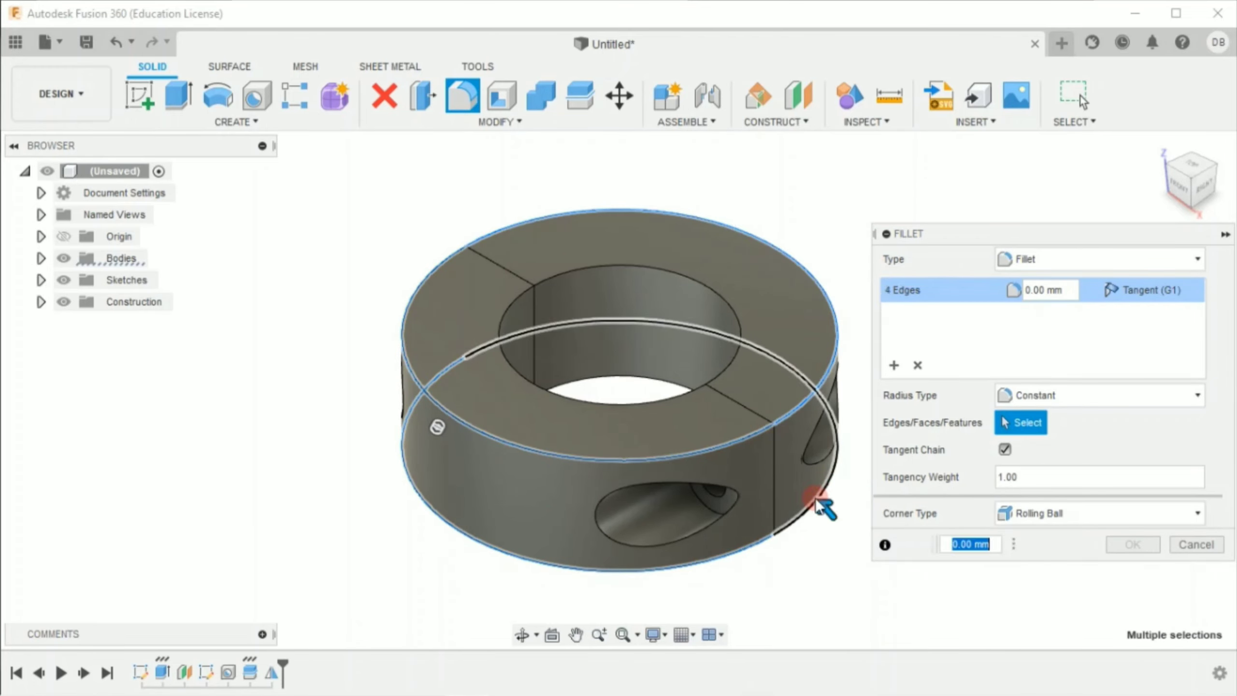
left_click(923, 448)
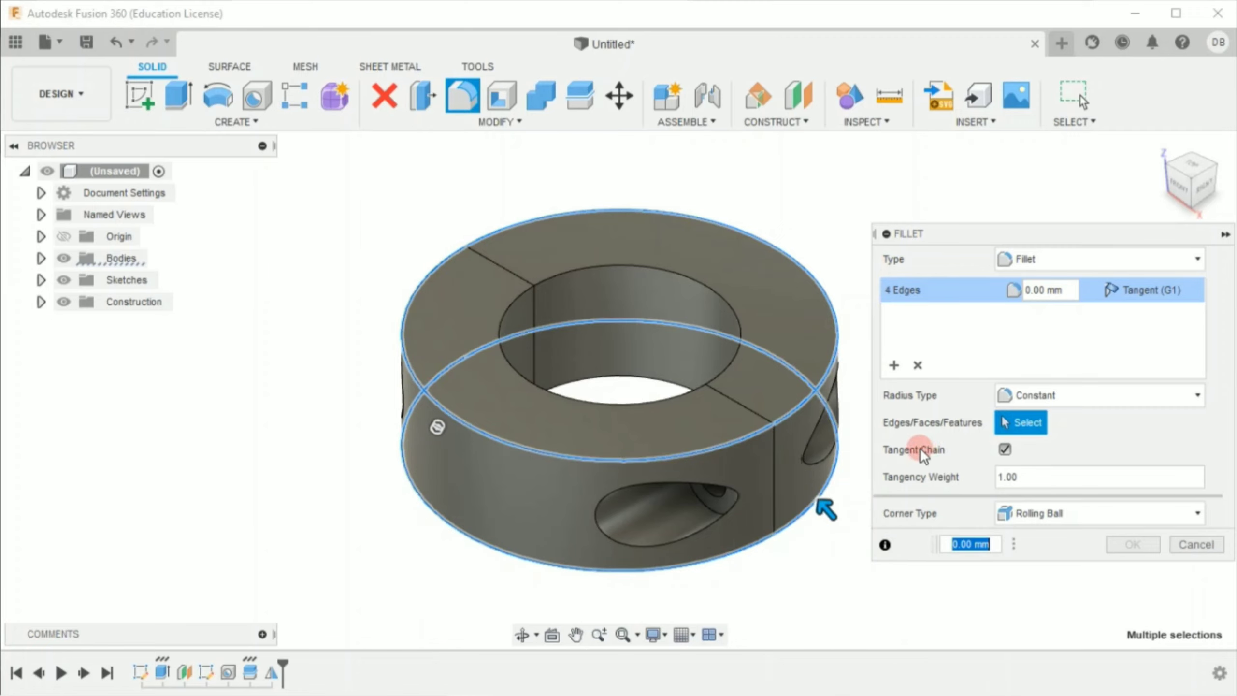
type("1")
key("Return")
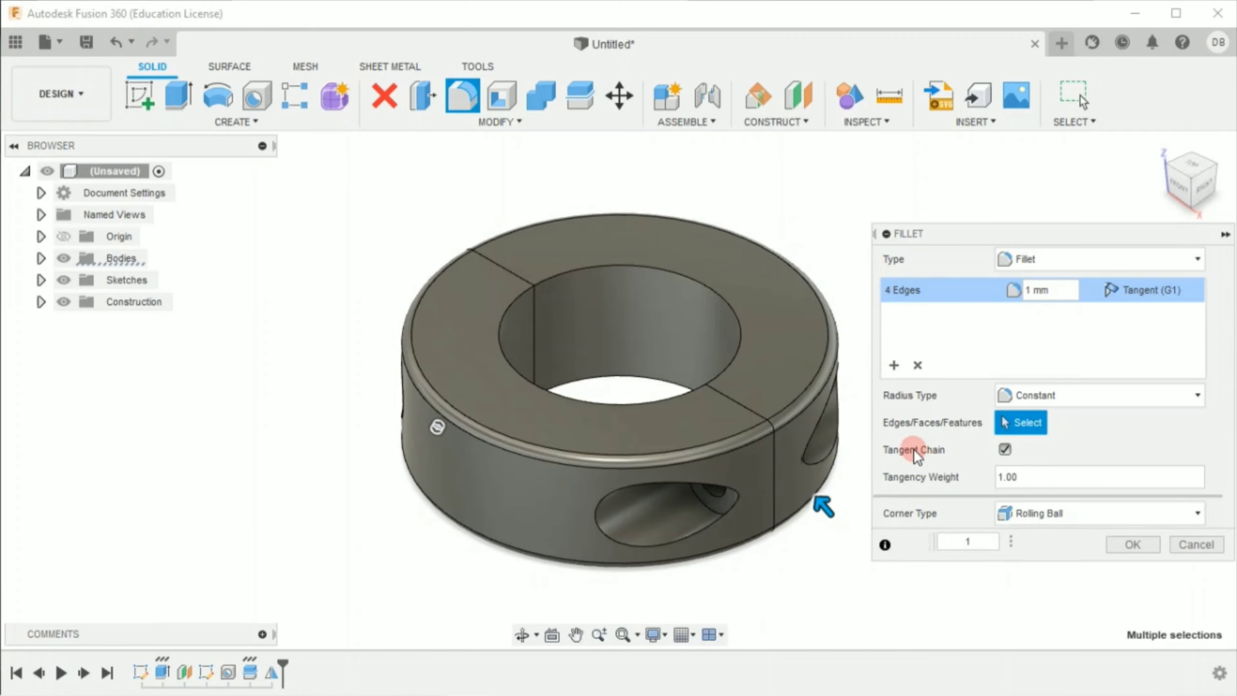
left_click(1132, 543)
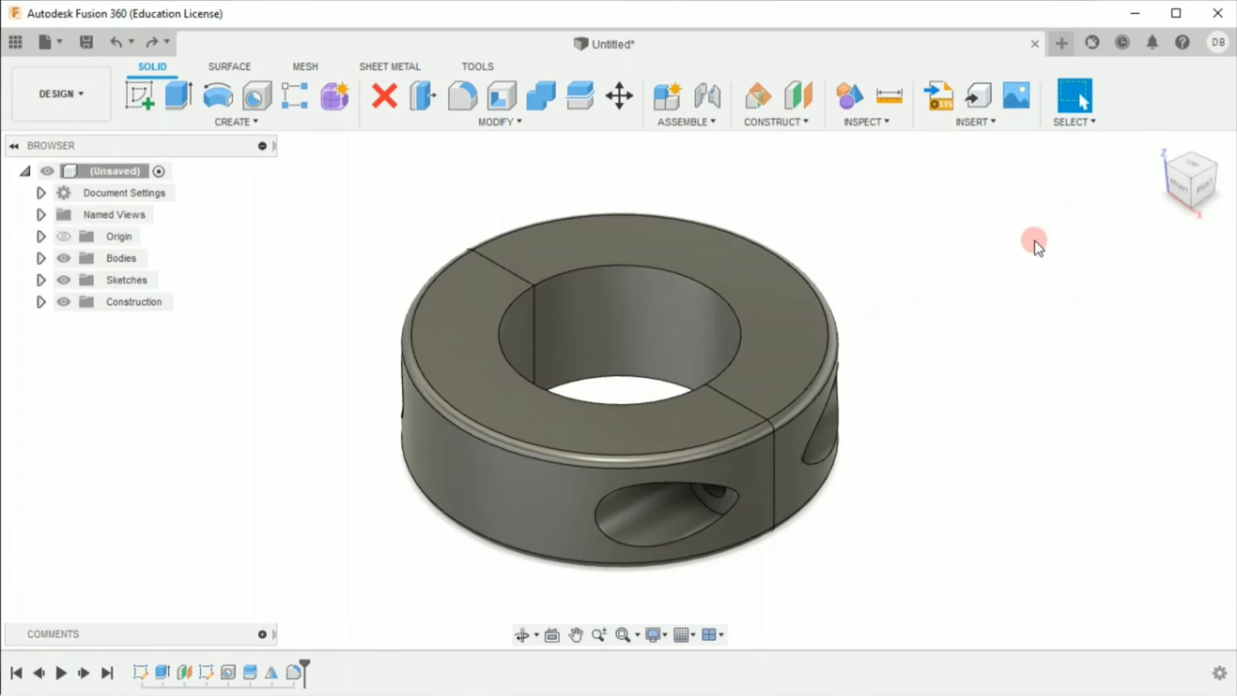
Drag a Stainless Steel swatch from the appearance library onto the ring
key("a")
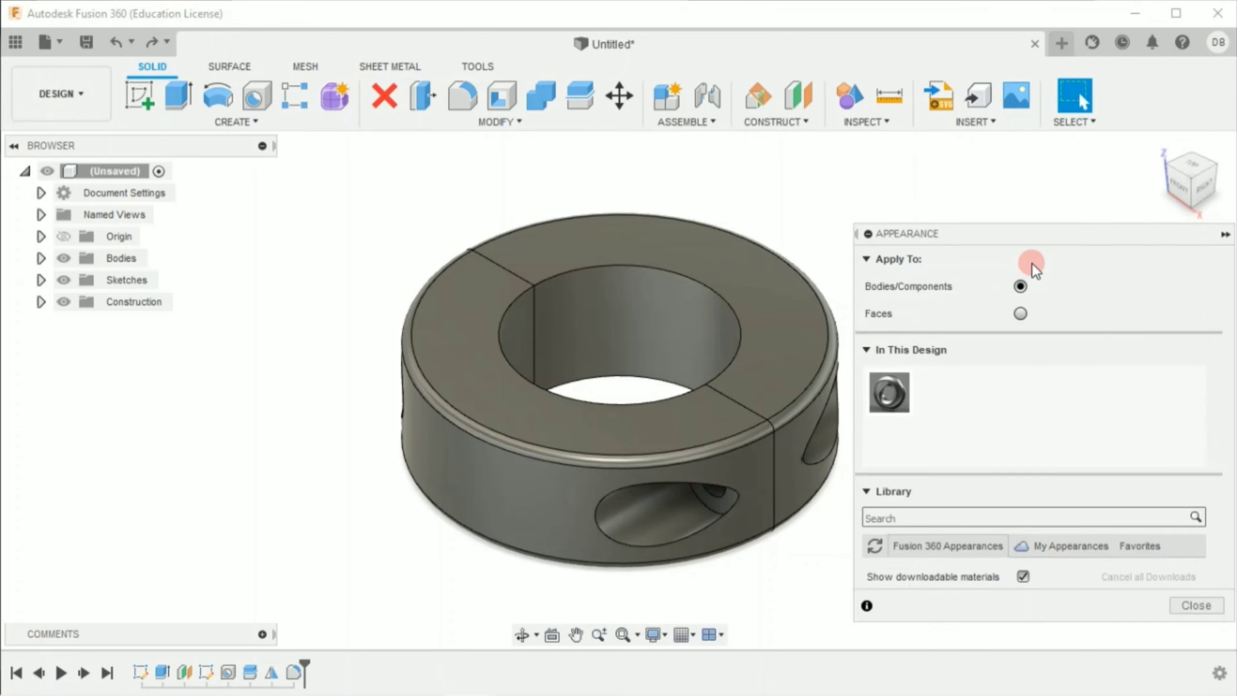
scroll(1035, 415, "down", 5)
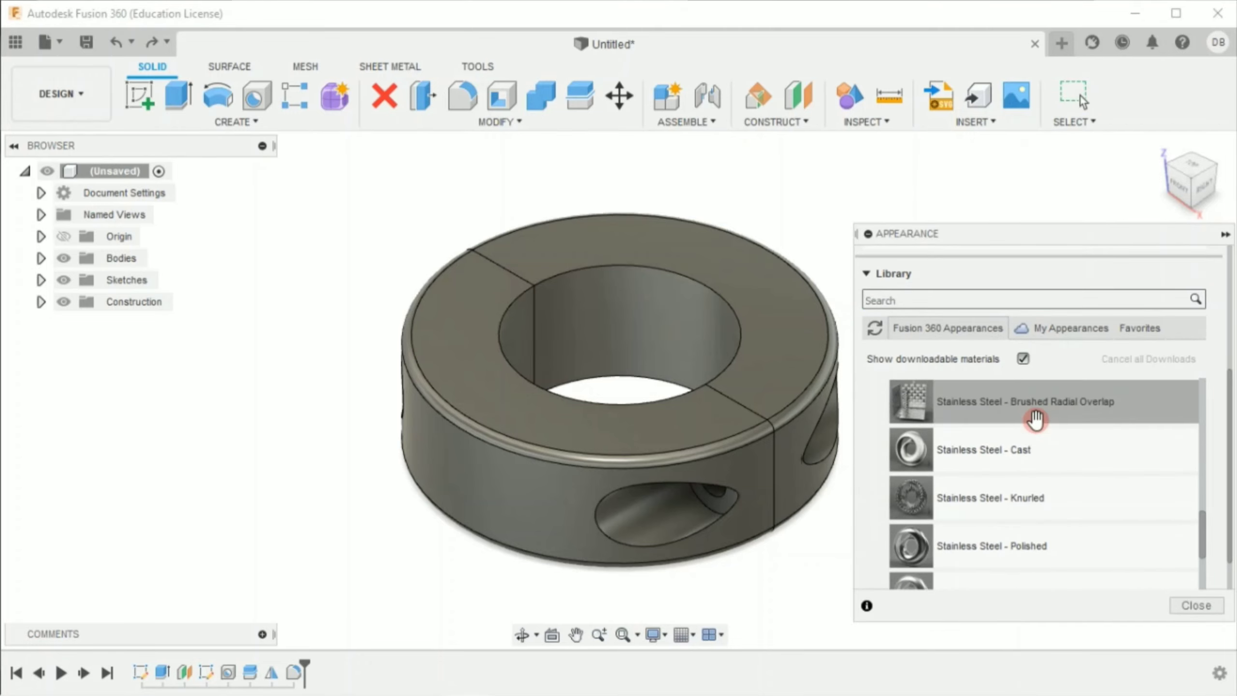
scroll(1036, 419, "down", 3)
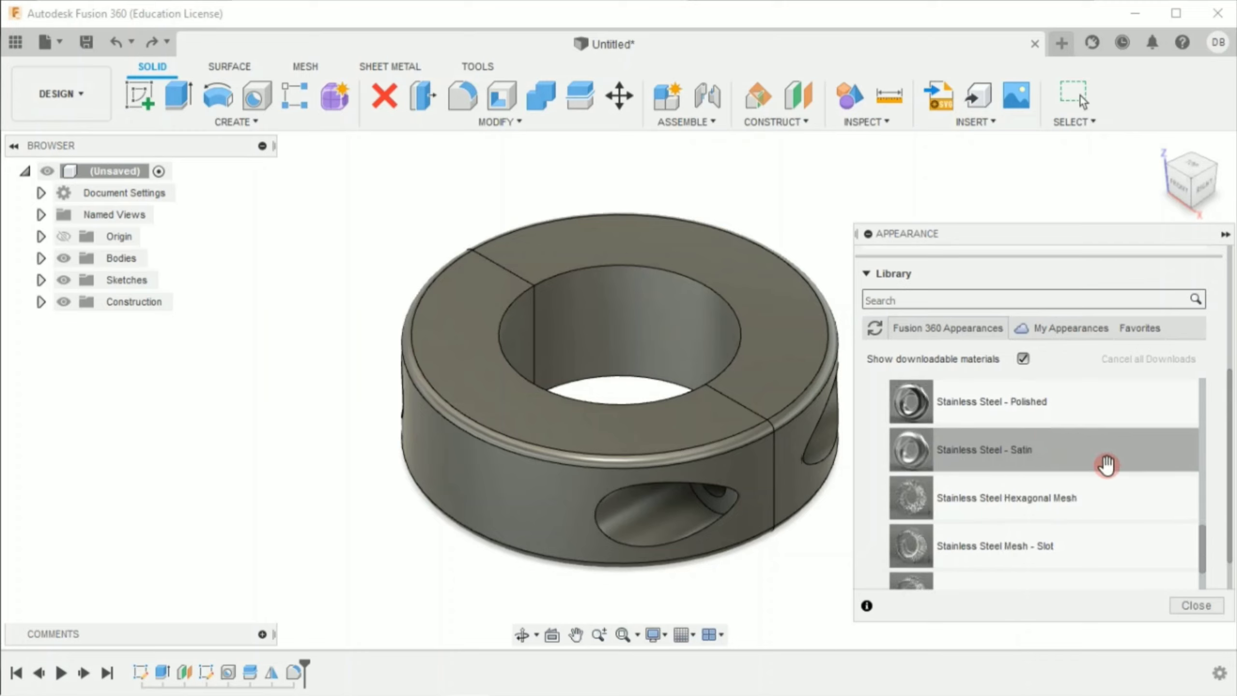
mouse_move(1066, 412)
left_mouse_down()
mouse_move(794, 353)
mouse_move(771, 415)
mouse_move(699, 421)
left_mouse_up()
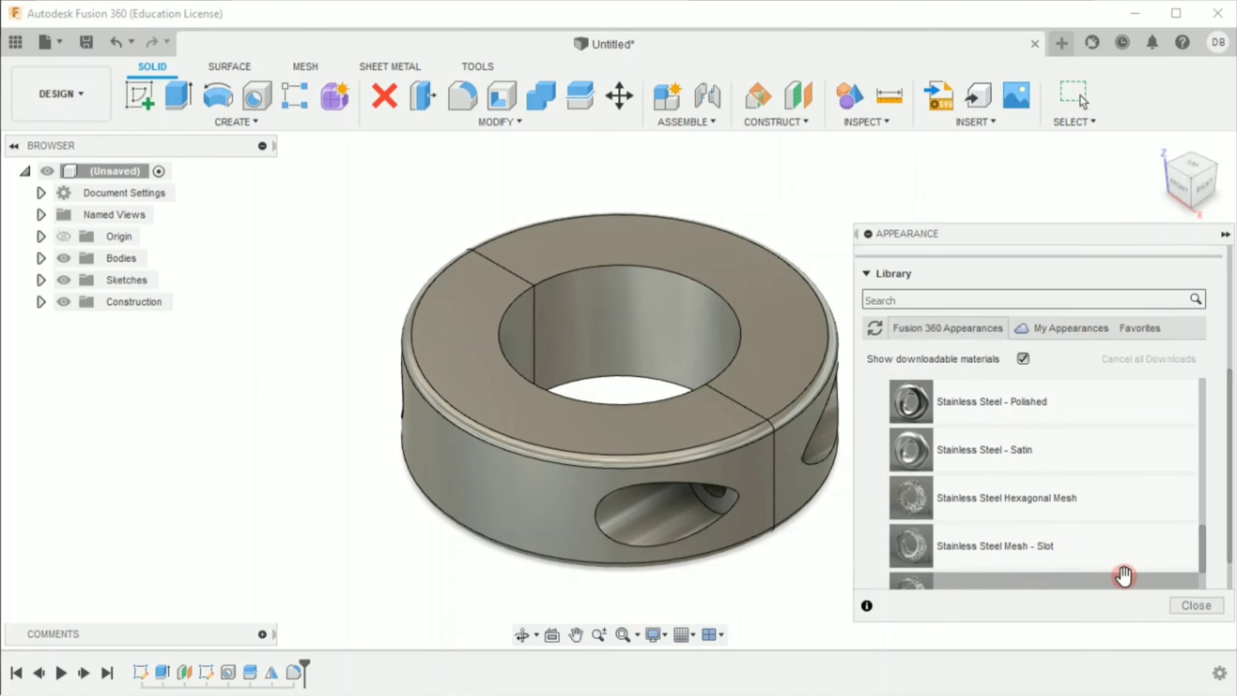
left_click(1176, 604)
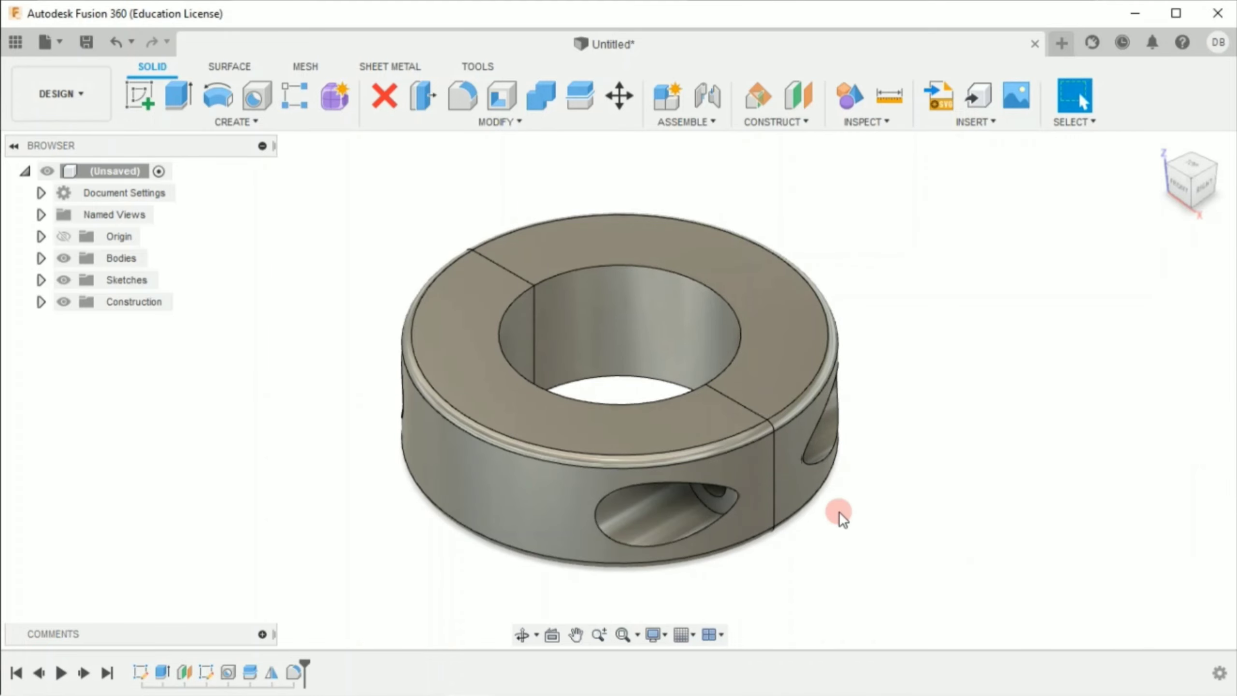